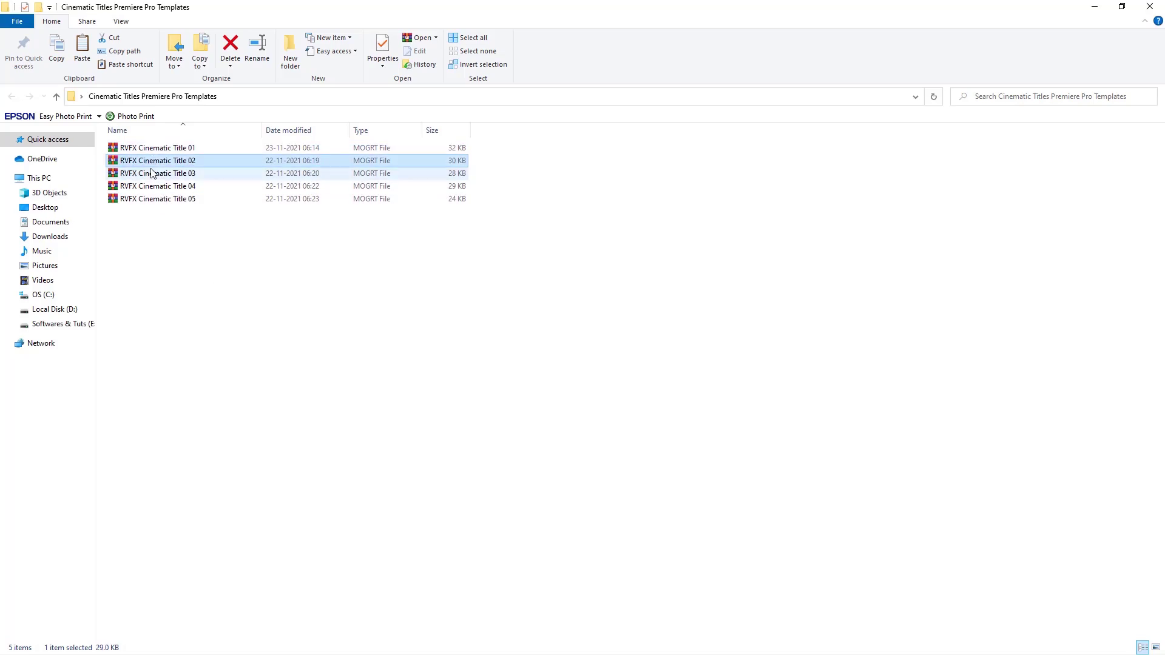
Step: Browse the cinematic title MOGRT files in Explorer, then go back to Premiere Pro
left_click(151, 187)
left_click(152, 201)
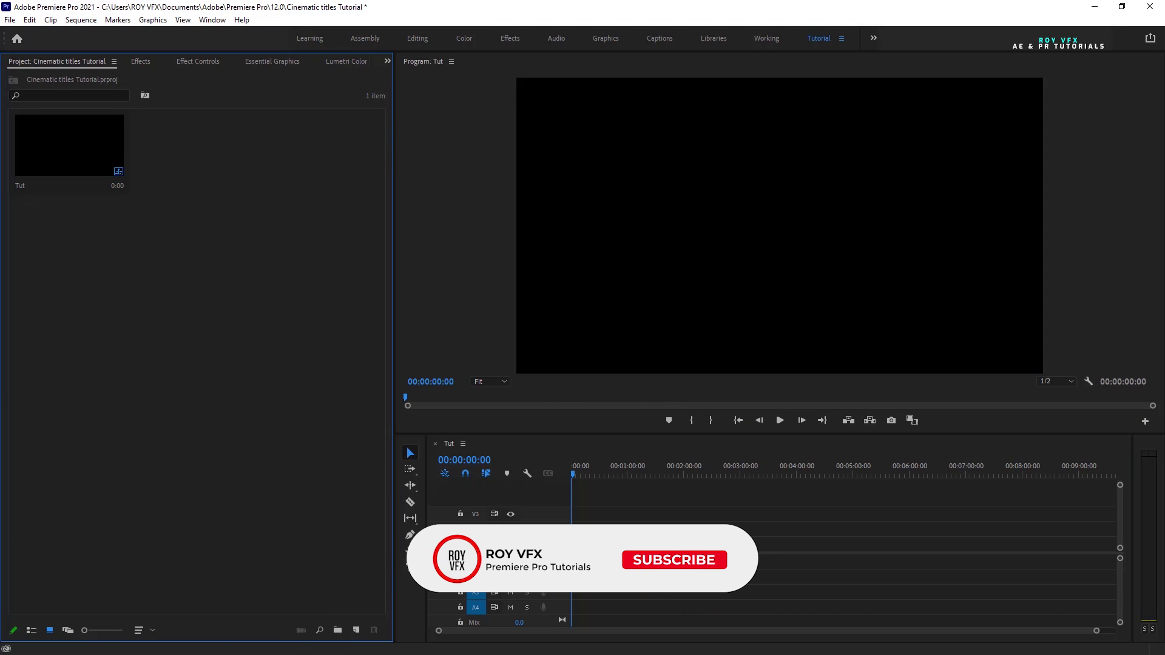
Step: Select the Tut sequence and show the Essential Graphics panel browsing My Templates
key("ctrl+a")
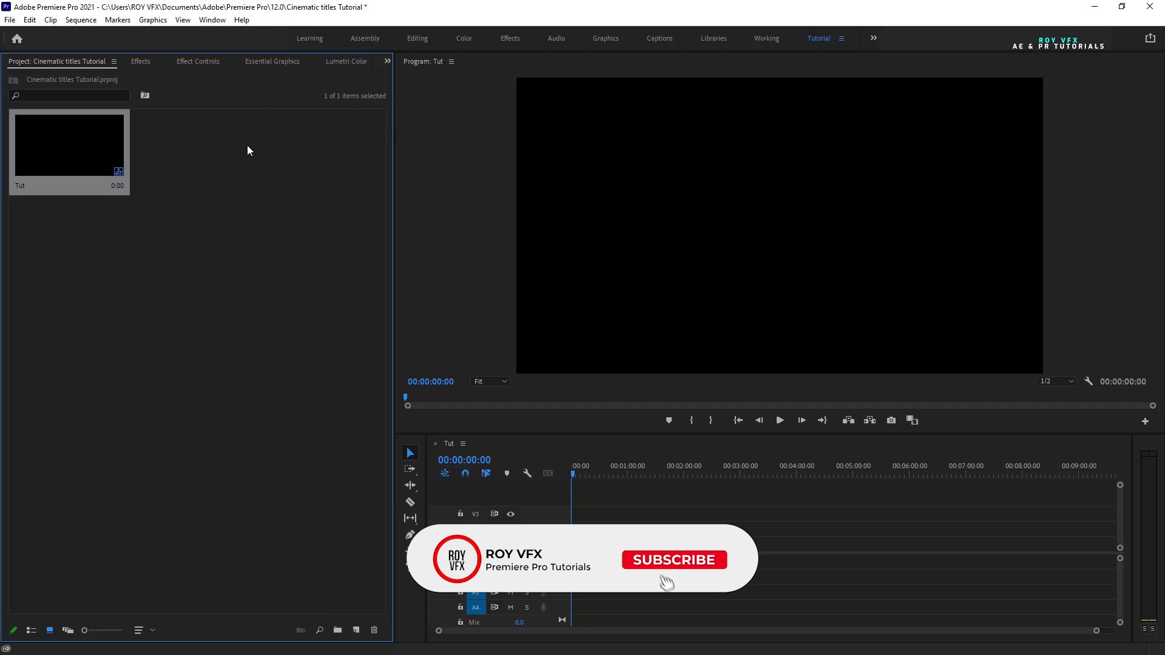
left_click(264, 63)
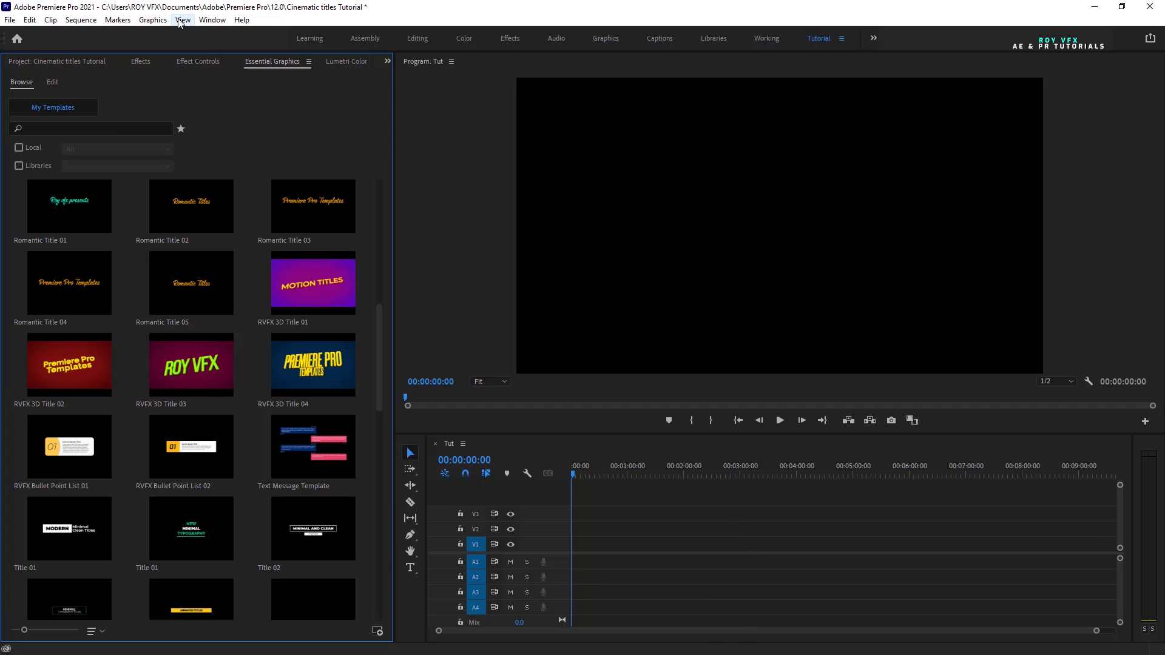
left_click(211, 20)
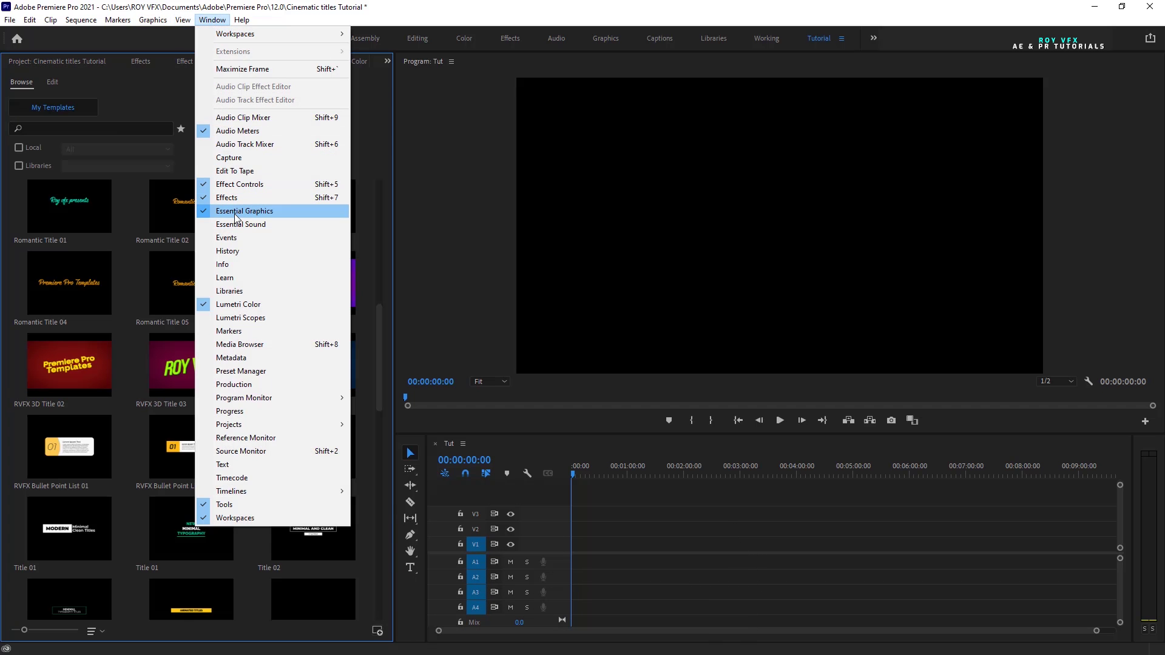
left_click(236, 214)
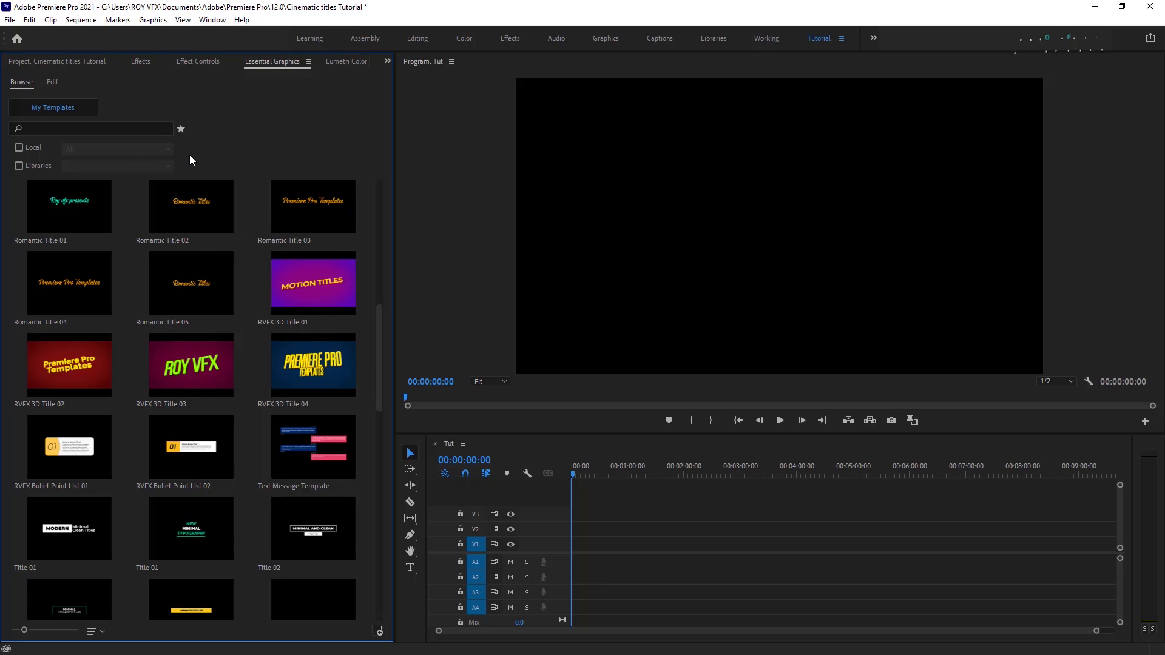
Step: Add the Cinematic Titles Premiere Pro Templates folder as an additional template folder
right_click(268, 60)
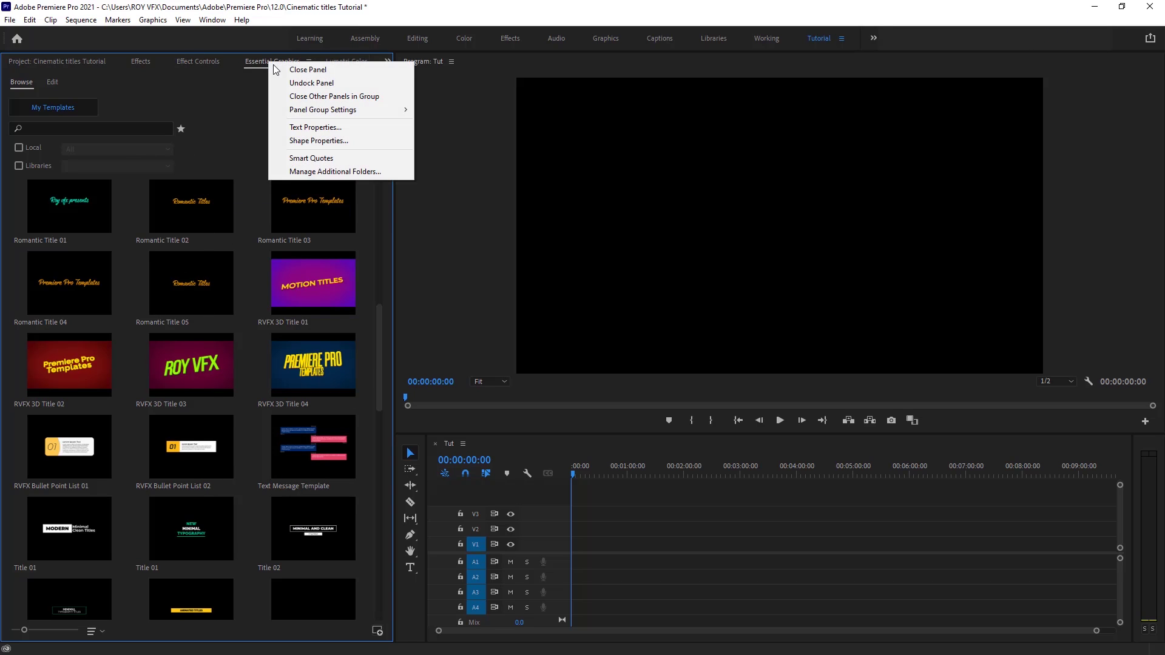
left_click(306, 173)
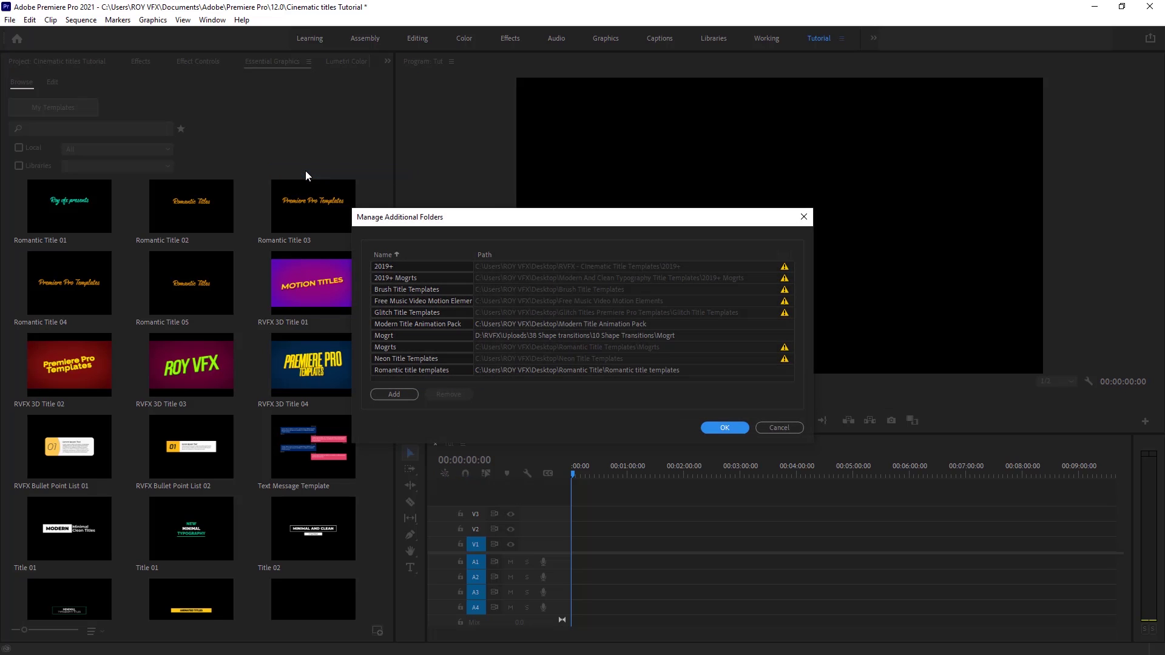
left_click(394, 395)
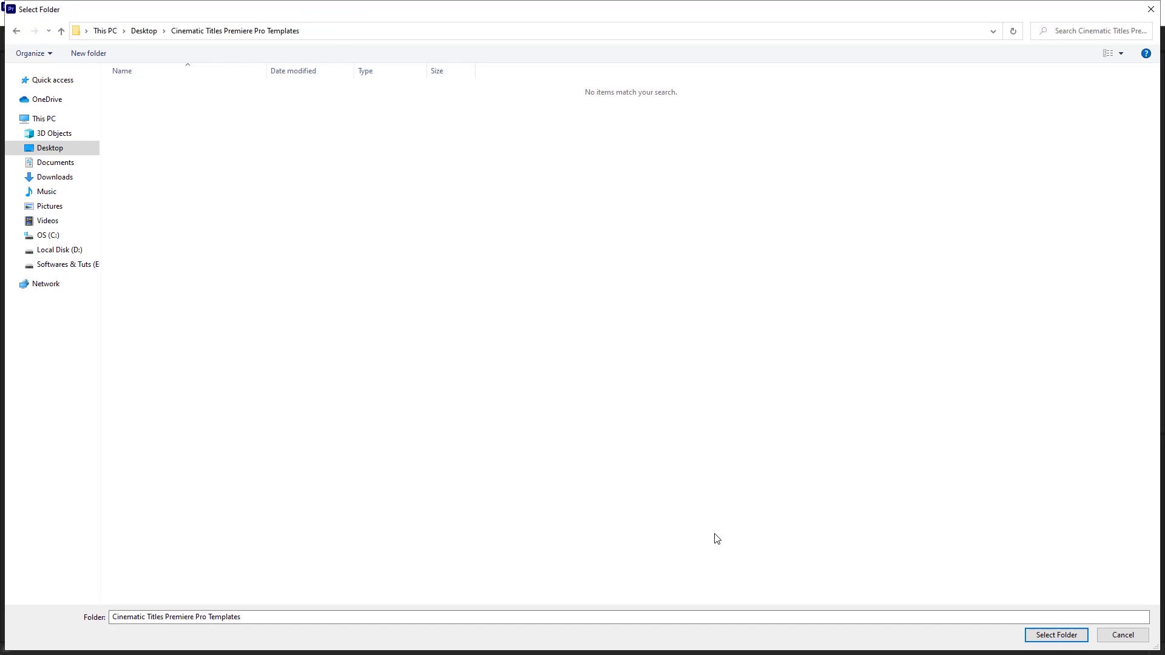
left_click(1056, 635)
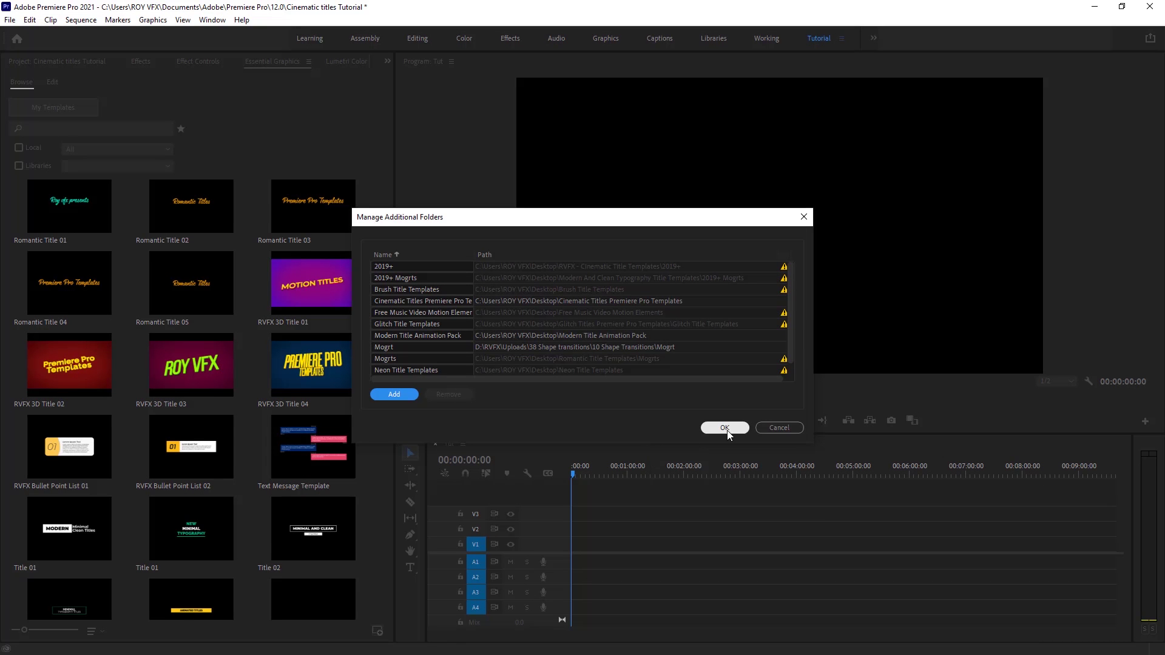
left_click(725, 429)
Step: Place Cinematic Titles 03, 04, 02 and 05 on V2, keeping existing sequence settings
scroll(231, 379, "down", 2)
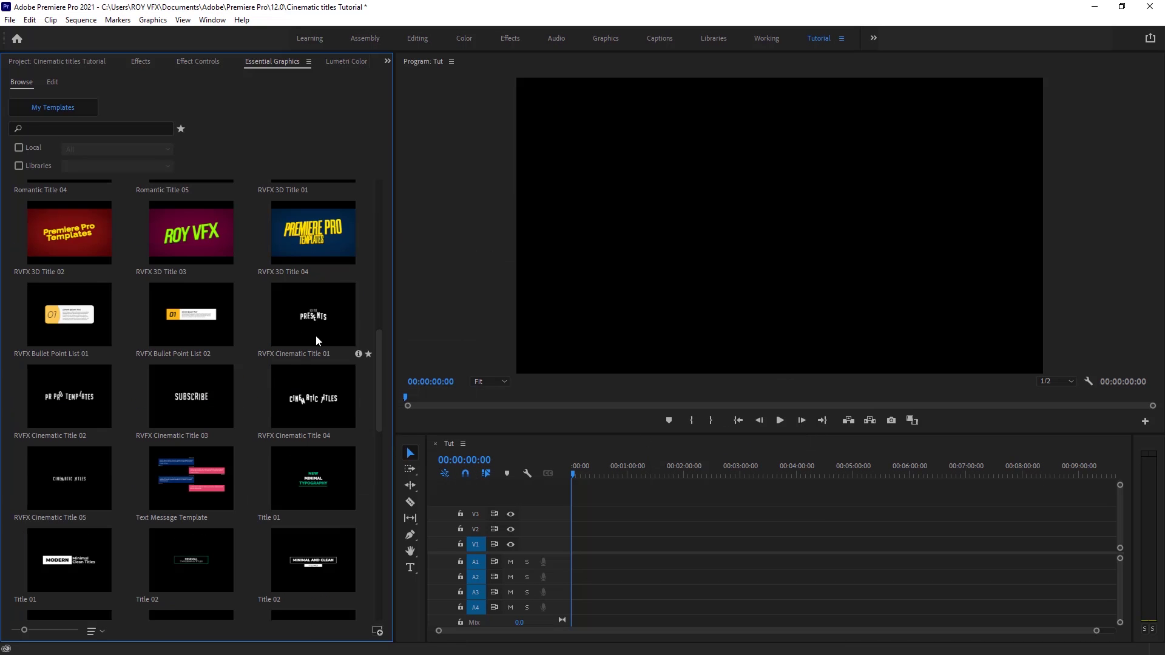
left_click(65, 479)
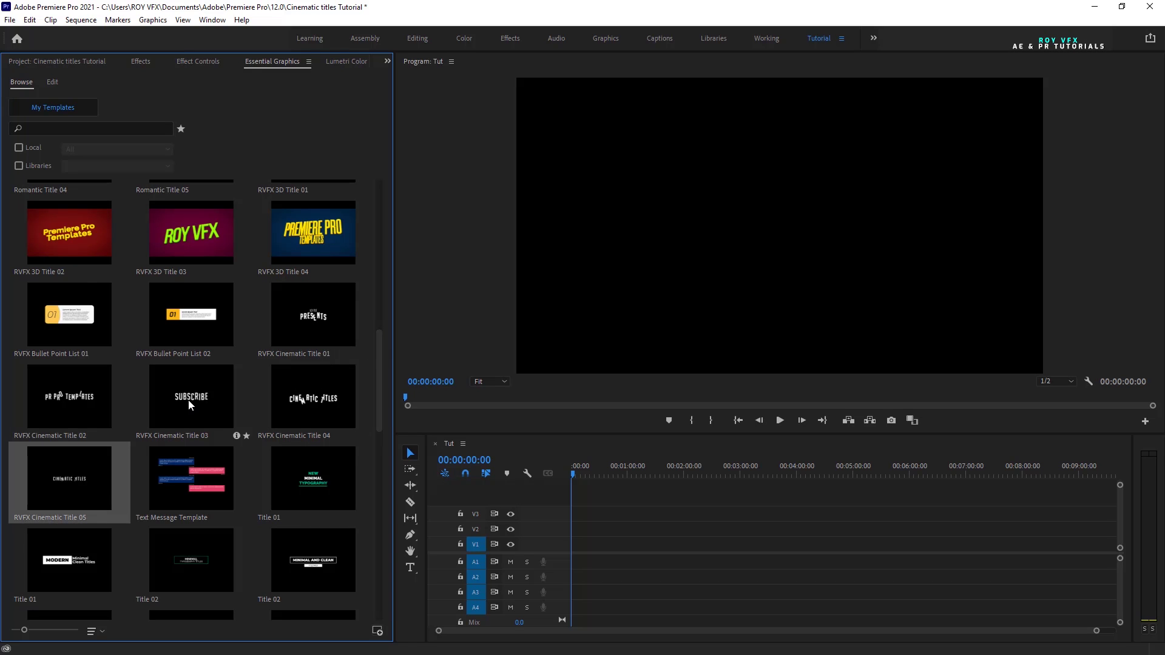
left_click_drag(190, 406, 573, 533)
left_click(682, 361)
left_click_drag(314, 398, 628, 534)
left_click_drag(44, 408, 656, 532)
left_click_drag(55, 479, 690, 532)
Step: Rearrange the title clips on the timeline and preview the animation near the start
left_click_drag(1047, 630, 752, 631)
left_click_drag(1030, 559, 785, 515)
left_click_drag(780, 529, 671, 532)
left_click_drag(740, 631, 691, 630)
mouse_move(576, 476)
left_mouse_down()
mouse_move(599, 475)
mouse_move(581, 477)
left_mouse_up()
left_click(584, 501)
left_click(570, 478)
Step: Stack a title clip on V3 at the sequence start and hide track V2
double_click(587, 528)
right_click(504, 62)
left_click(540, 69)
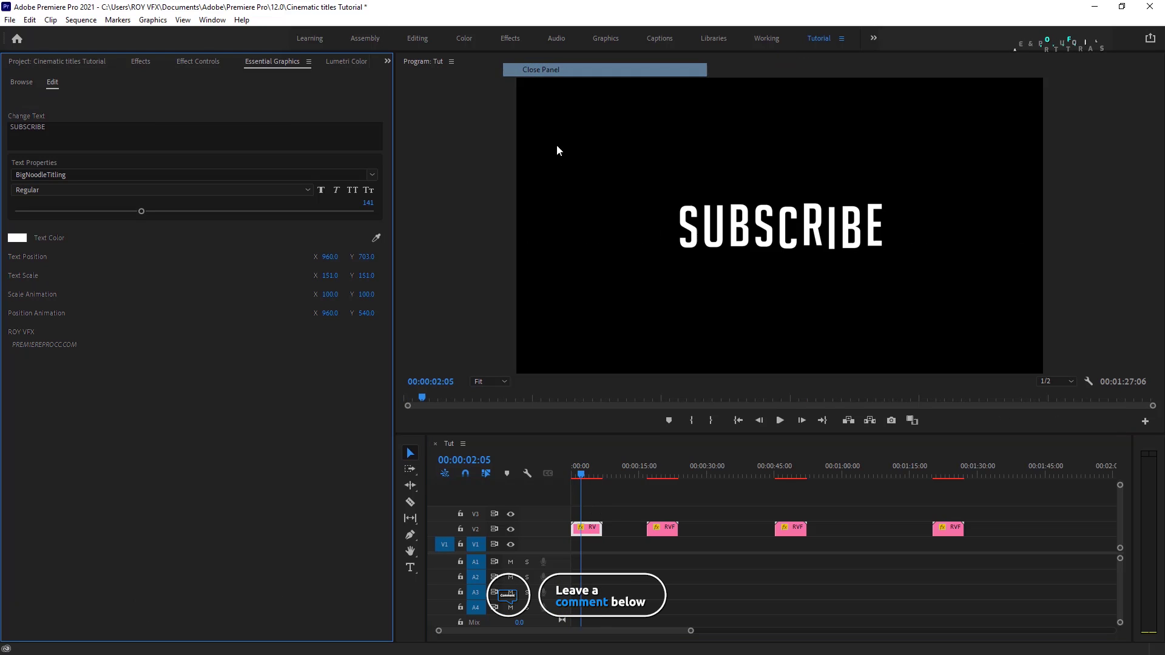
left_click_drag(663, 530, 598, 521)
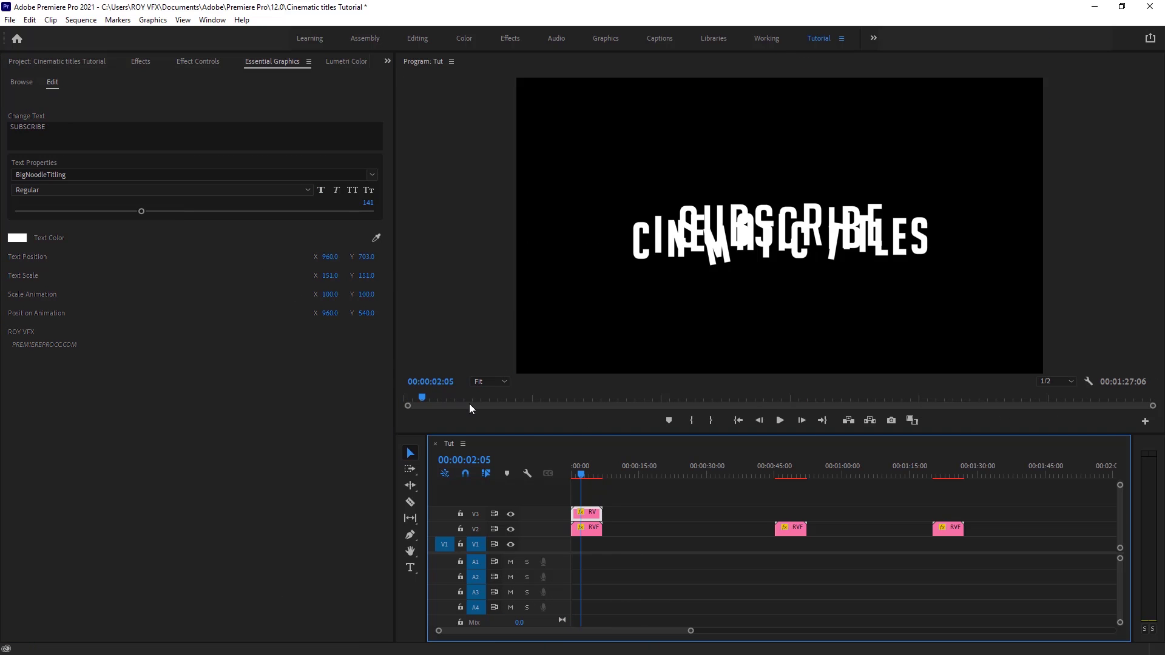
left_click(511, 529)
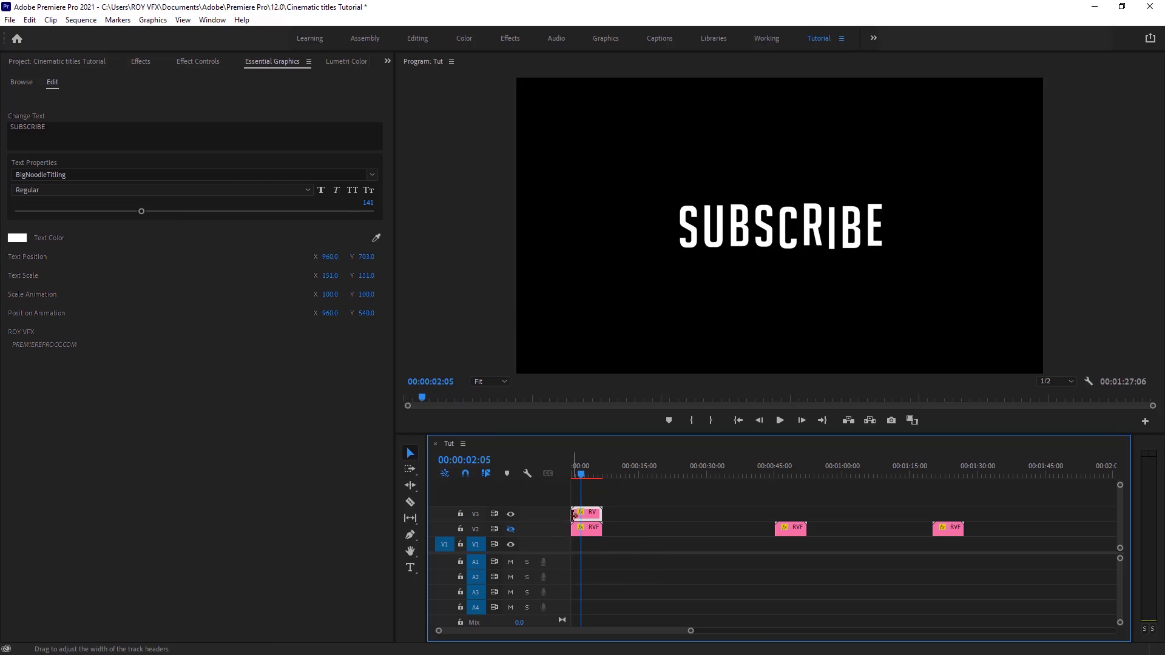
Step: Change the top title text to Cinematic in Morganite Thin, all caps
left_click(84, 133)
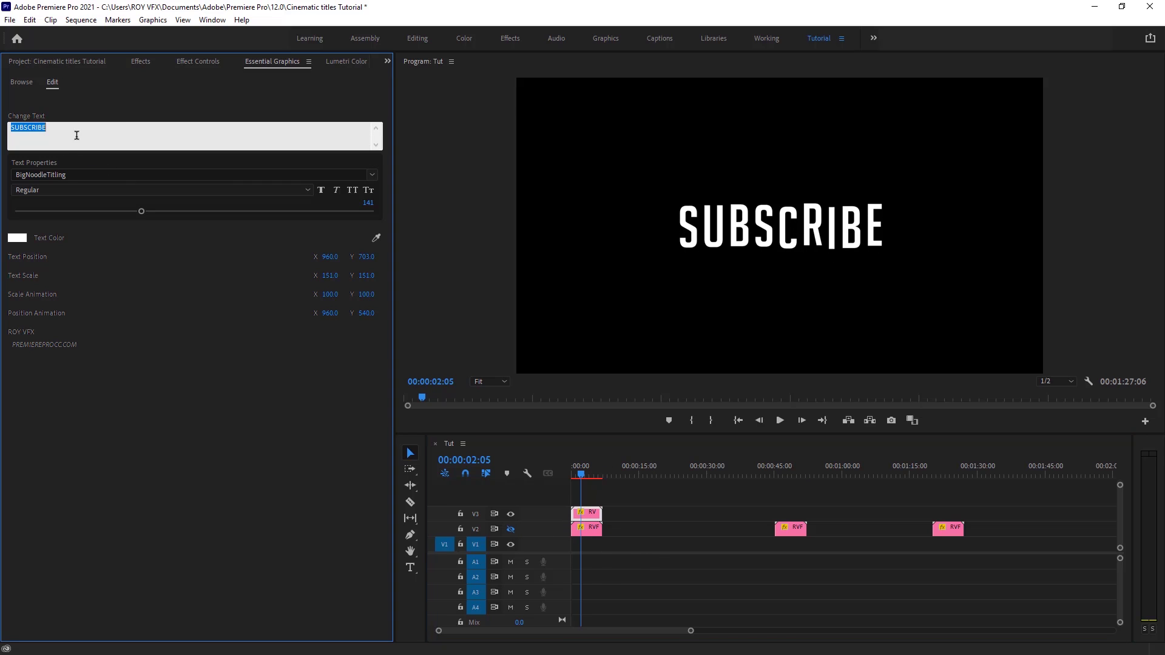
type("Cinematic")
left_click(213, 255)
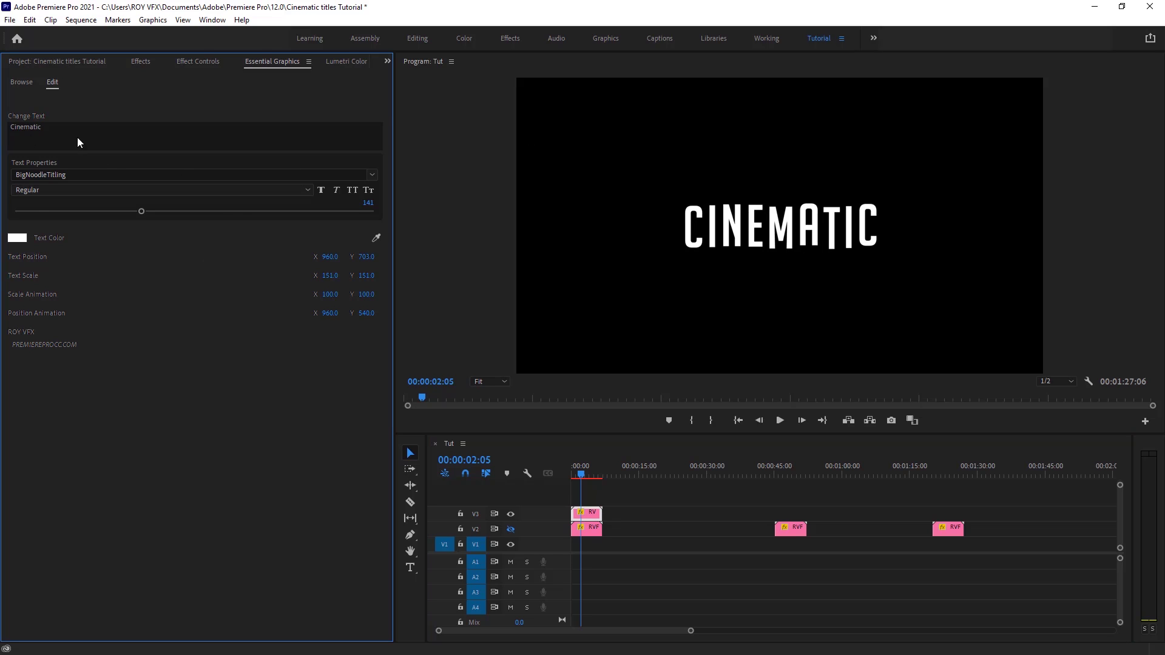
left_click(91, 176)
type("morga")
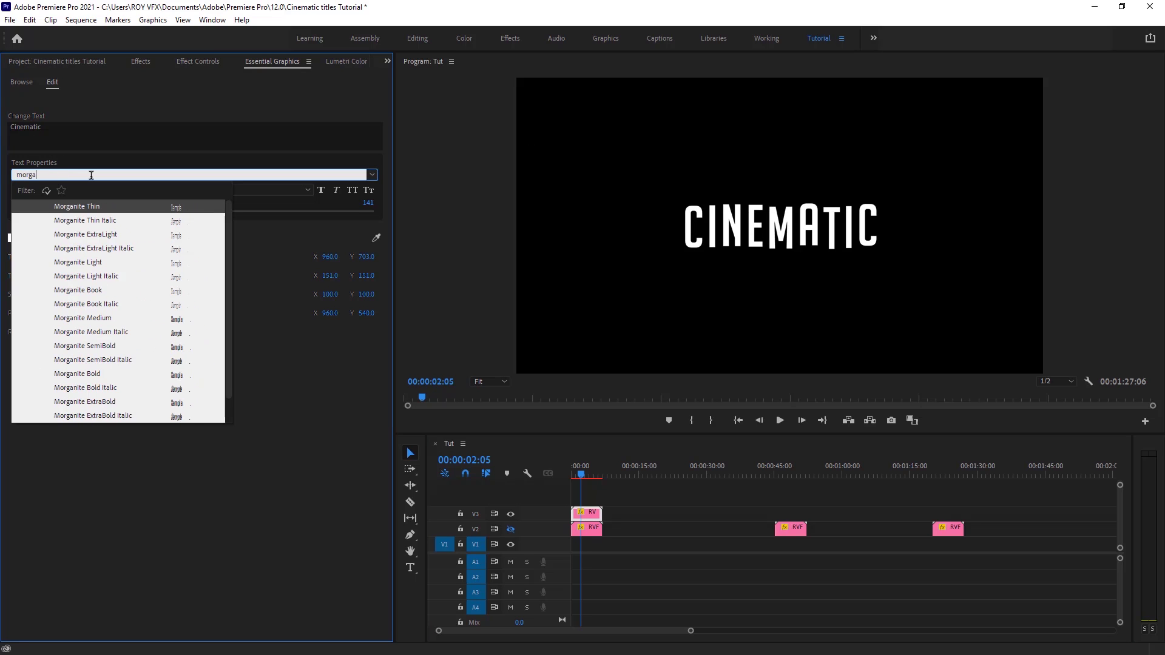
left_click(96, 208)
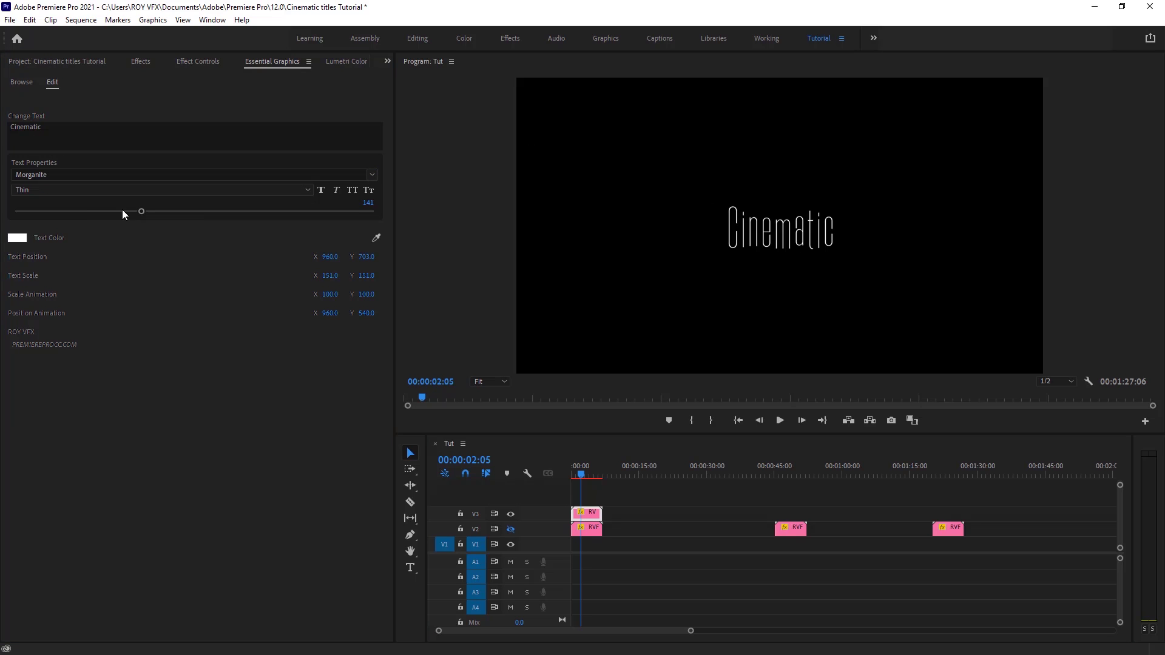
left_click(61, 133)
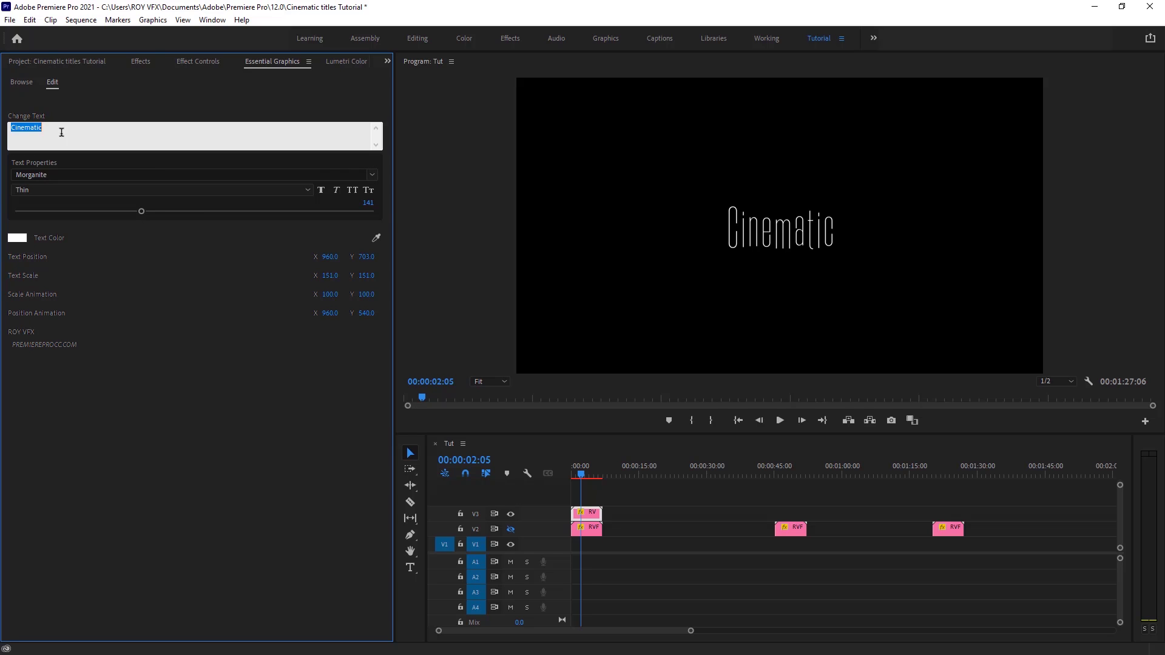
left_click(351, 193)
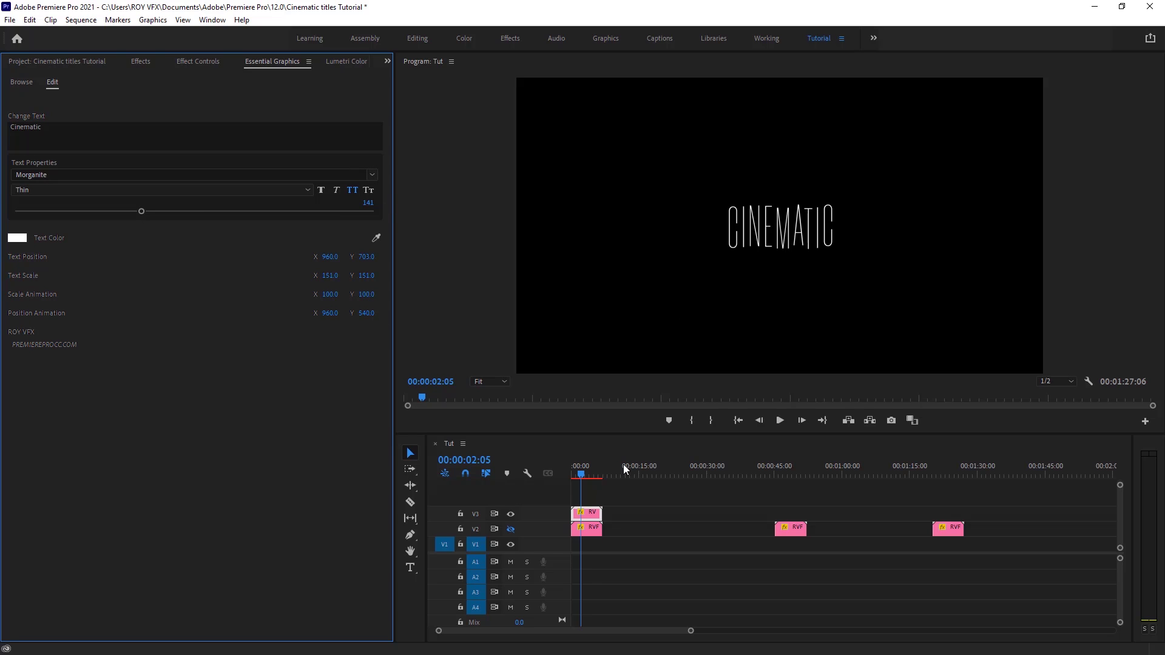
Step: Shrink the CINEMATIC text to size 113 and raise it to Y position 611
left_click_drag(567, 475, 596, 483)
left_click_drag(692, 633, 537, 632)
left_click_drag(688, 478, 653, 479)
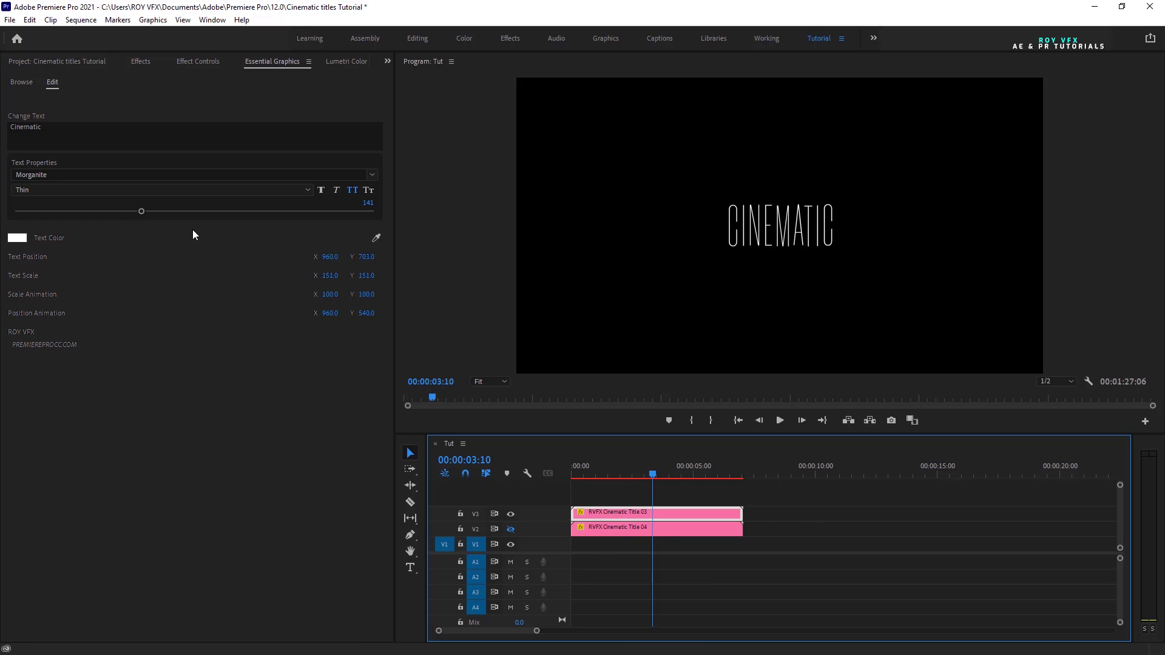
left_click_drag(142, 212, 116, 212)
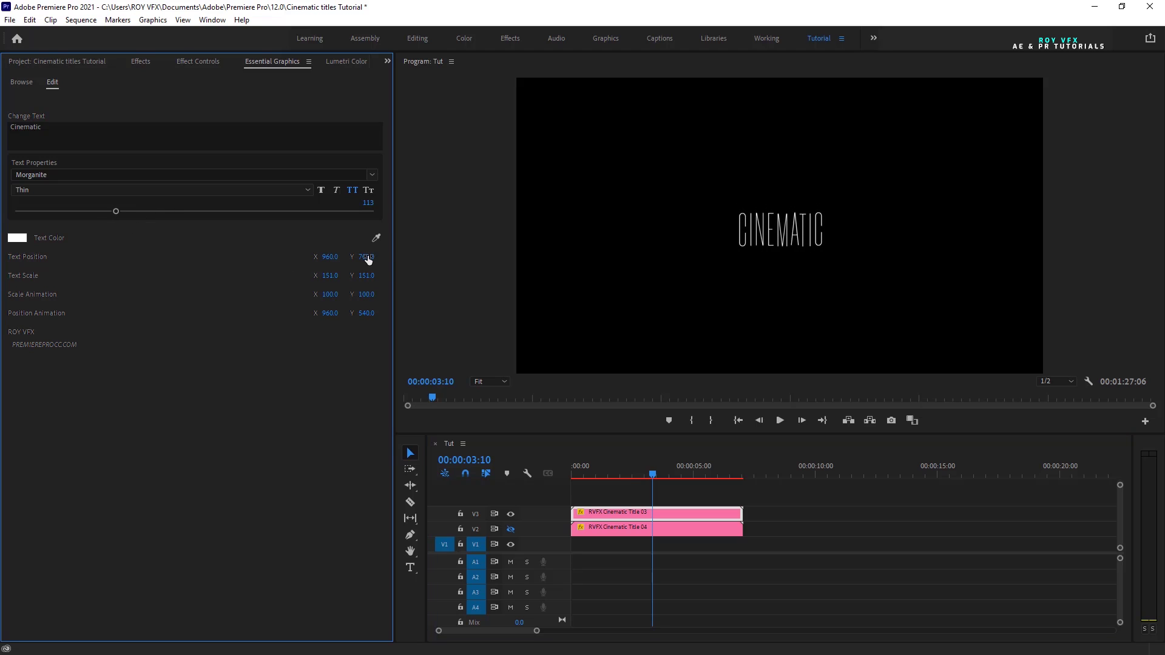
left_click_drag(367, 257, 320, 257)
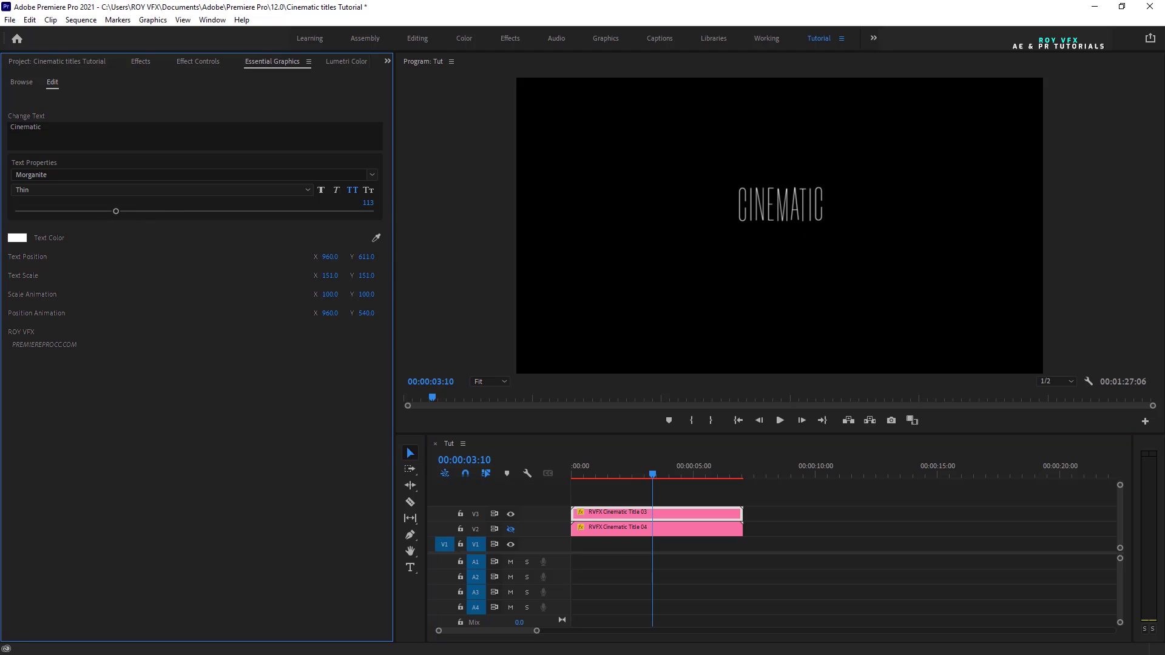
left_click(1089, 381)
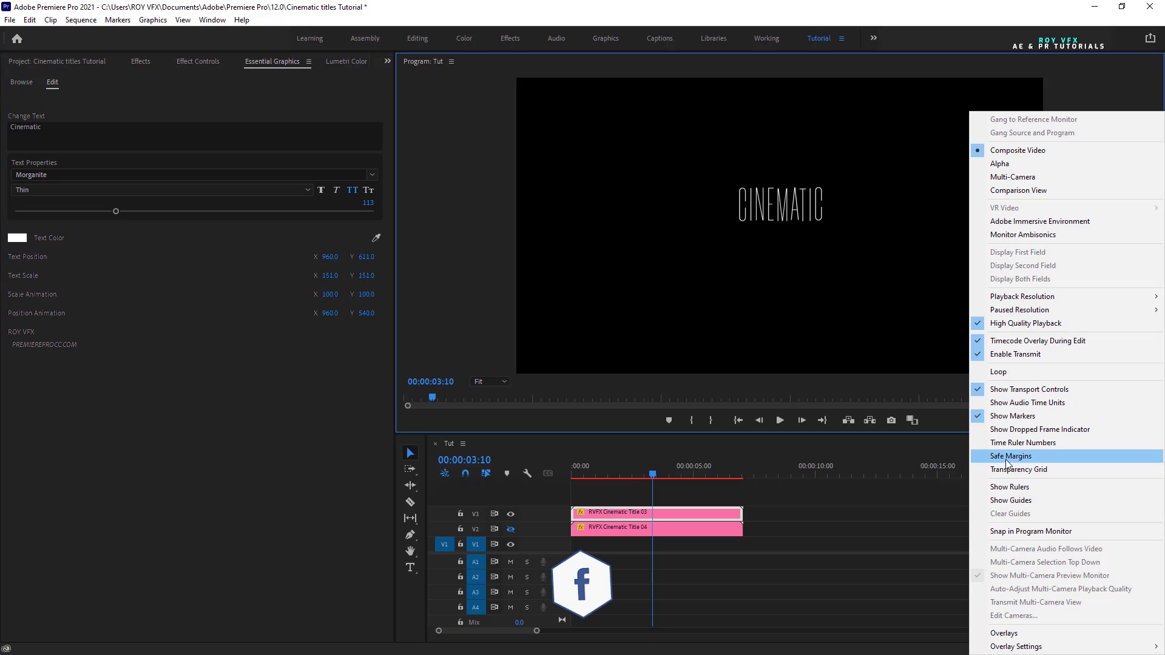
Step: Turn on safe margins, unhide V2, and change the lower title to TITLE TEMPLATES
left_click(1011, 457)
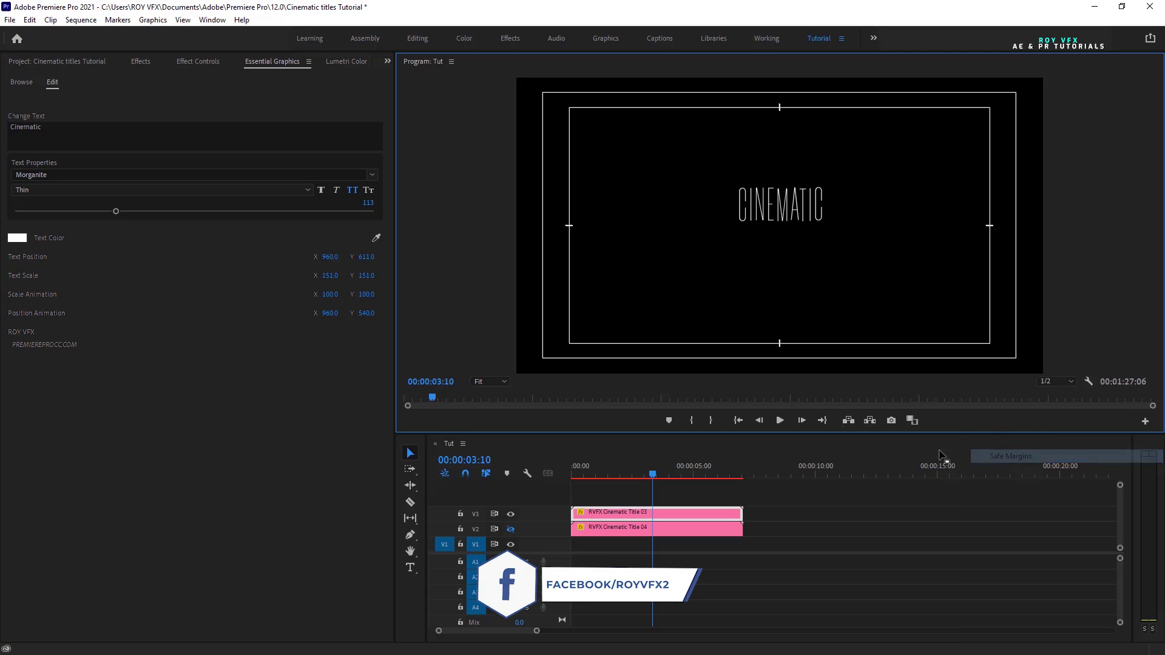
left_click(628, 530)
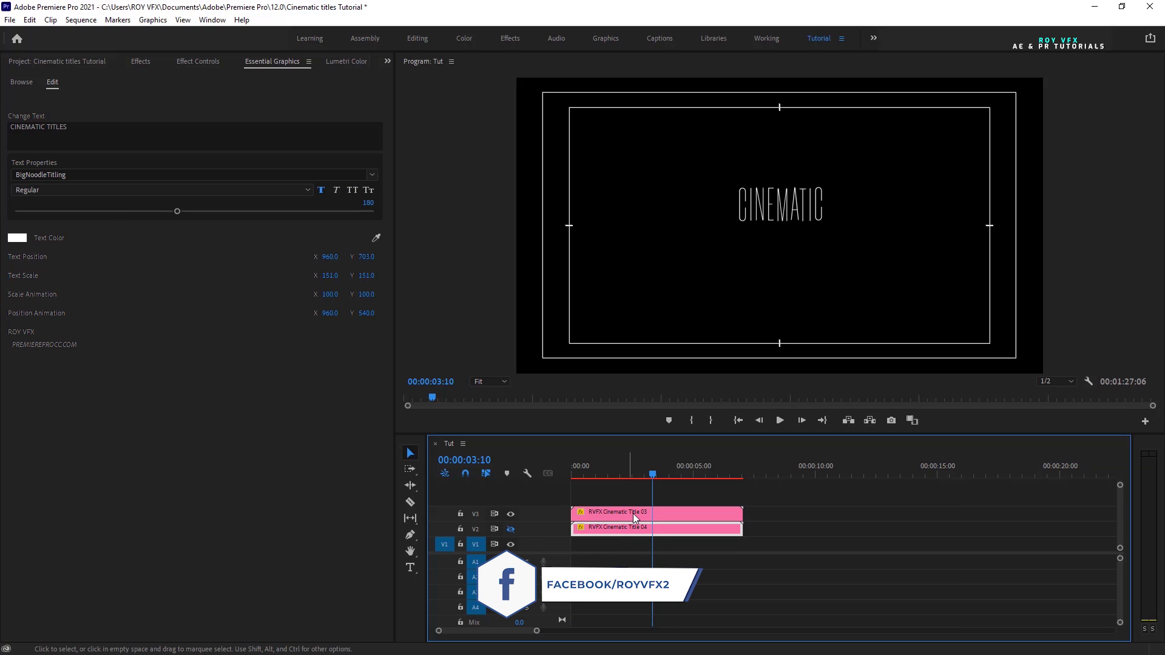
left_click(510, 530)
left_click(71, 127)
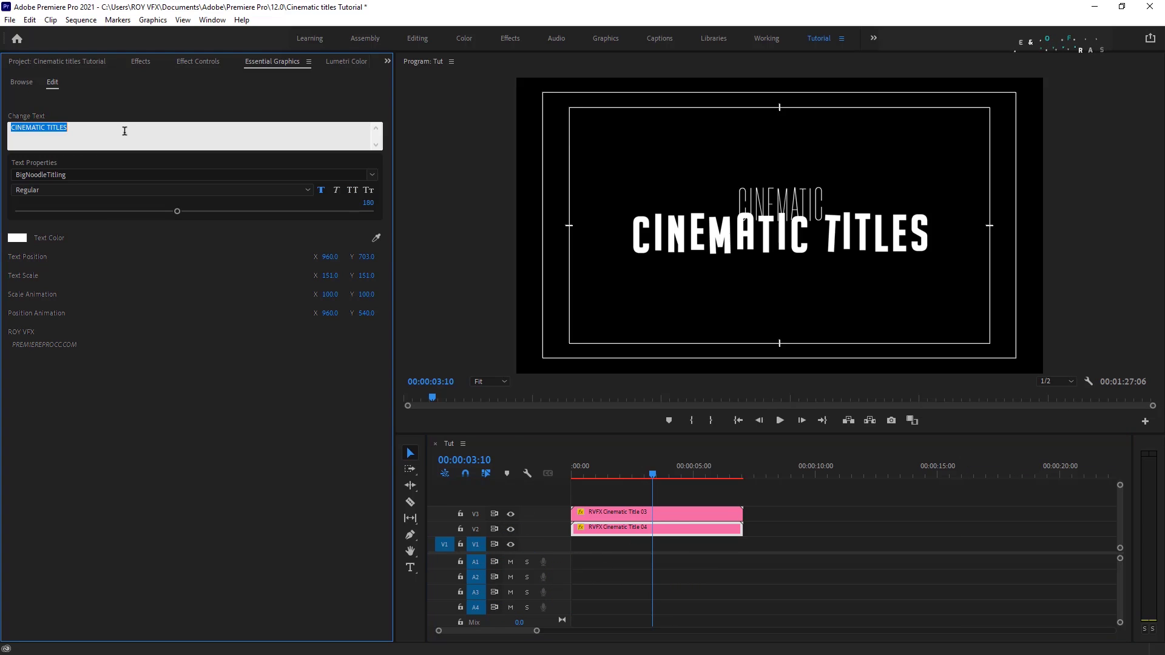
type("TITLE TEMPLATES")
left_click(409, 252)
Step: Set TITLE TEMPLATES to Morganite Medium at Y 747 with Faux Bold off
left_click(70, 174)
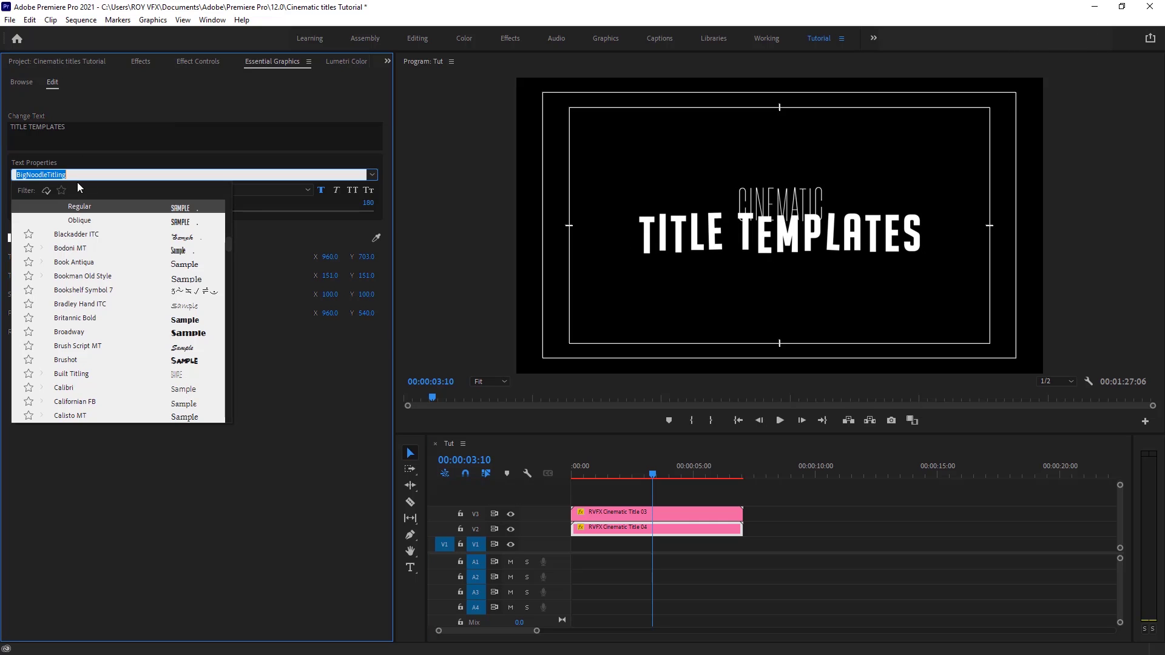
type("Morg")
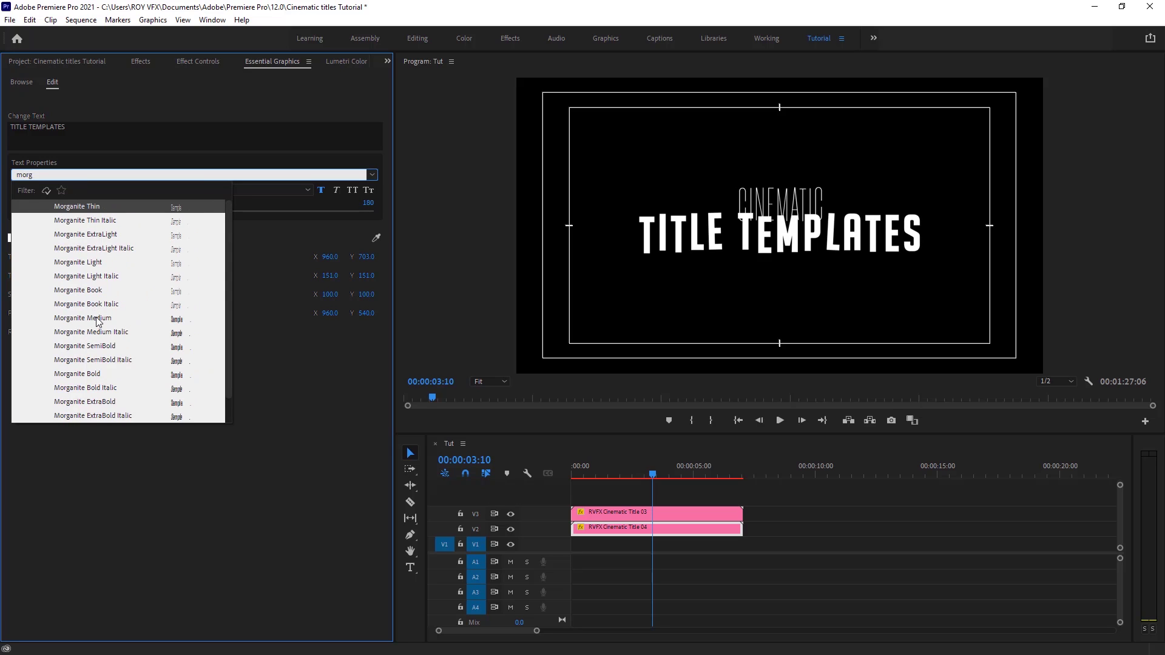
left_click(95, 315)
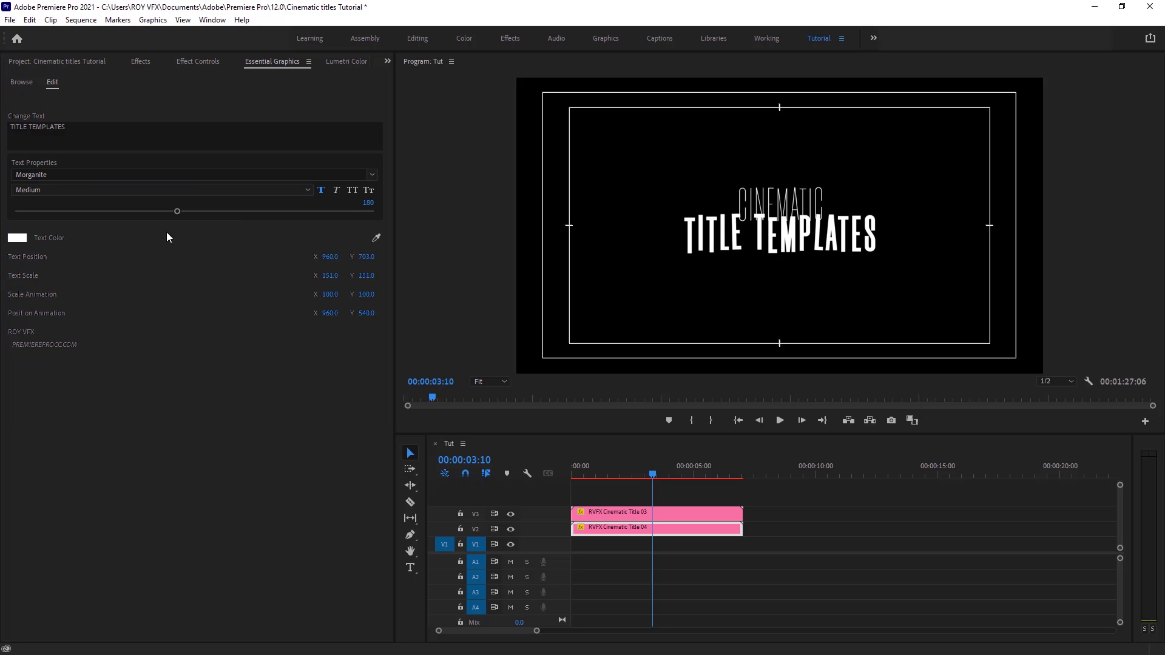
left_click_drag(370, 260, 400, 268)
left_click(321, 192)
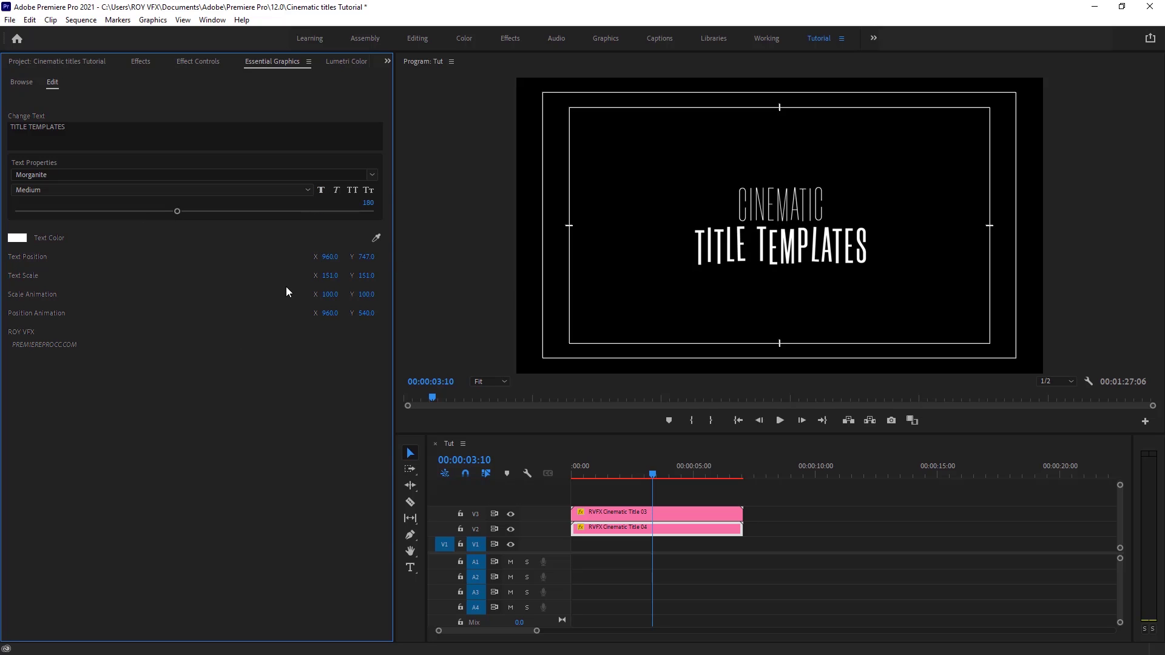
mouse_move(650, 480)
left_mouse_down()
mouse_move(568, 475)
mouse_move(661, 478)
left_mouse_up()
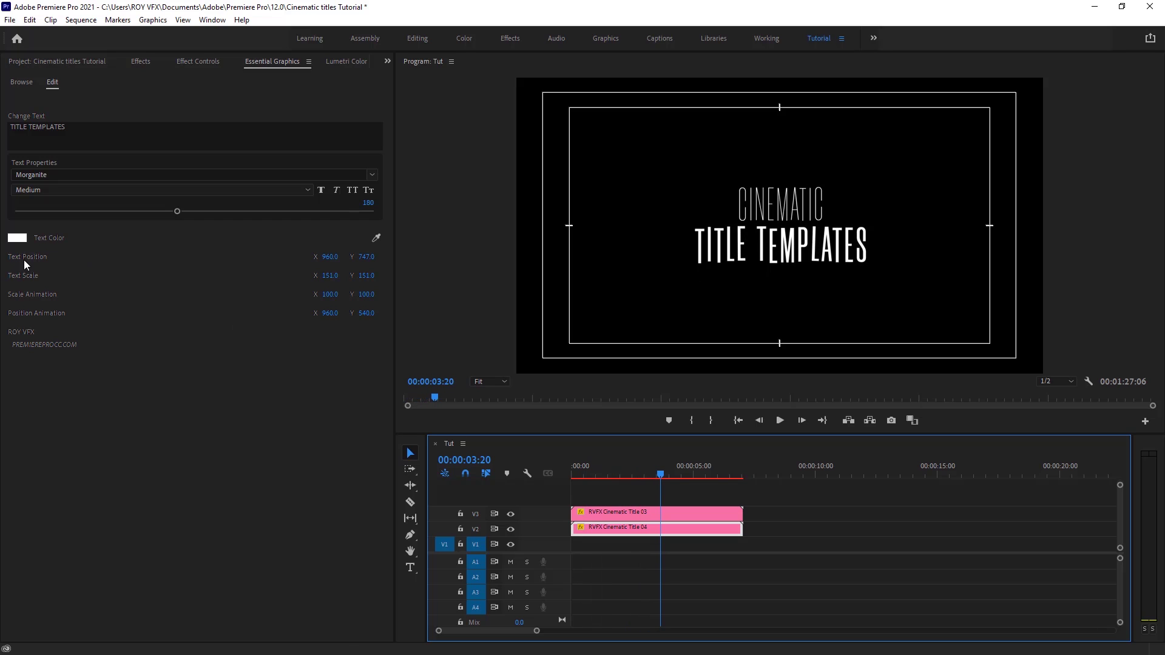
left_click(17, 243)
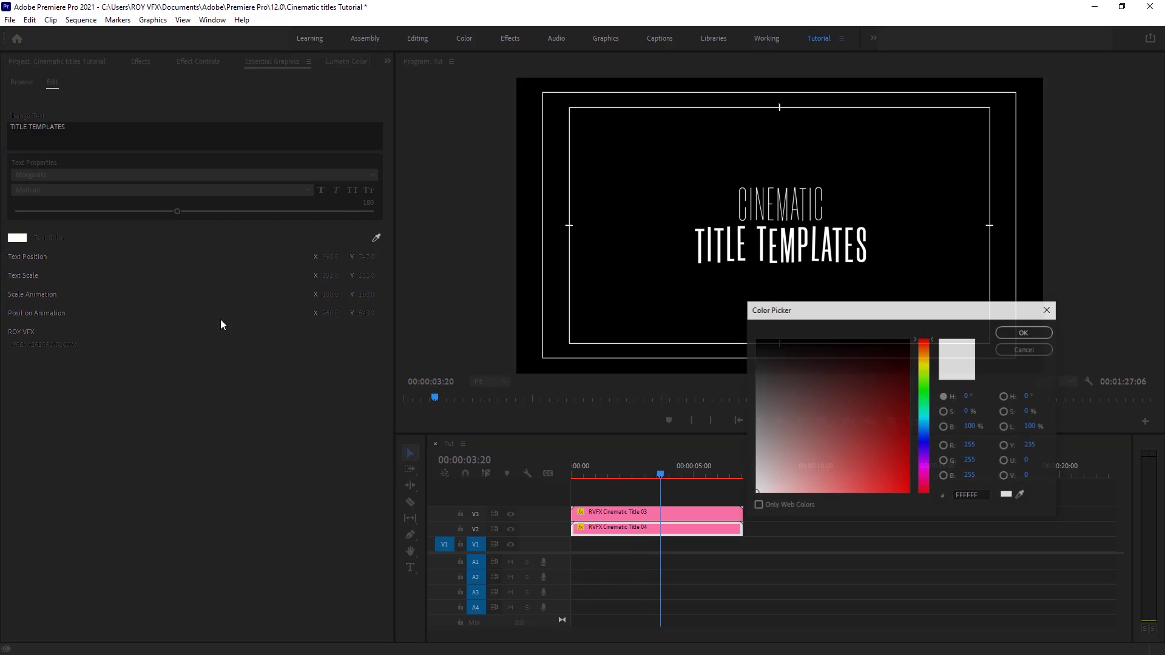
left_click(909, 496)
left_click(927, 363)
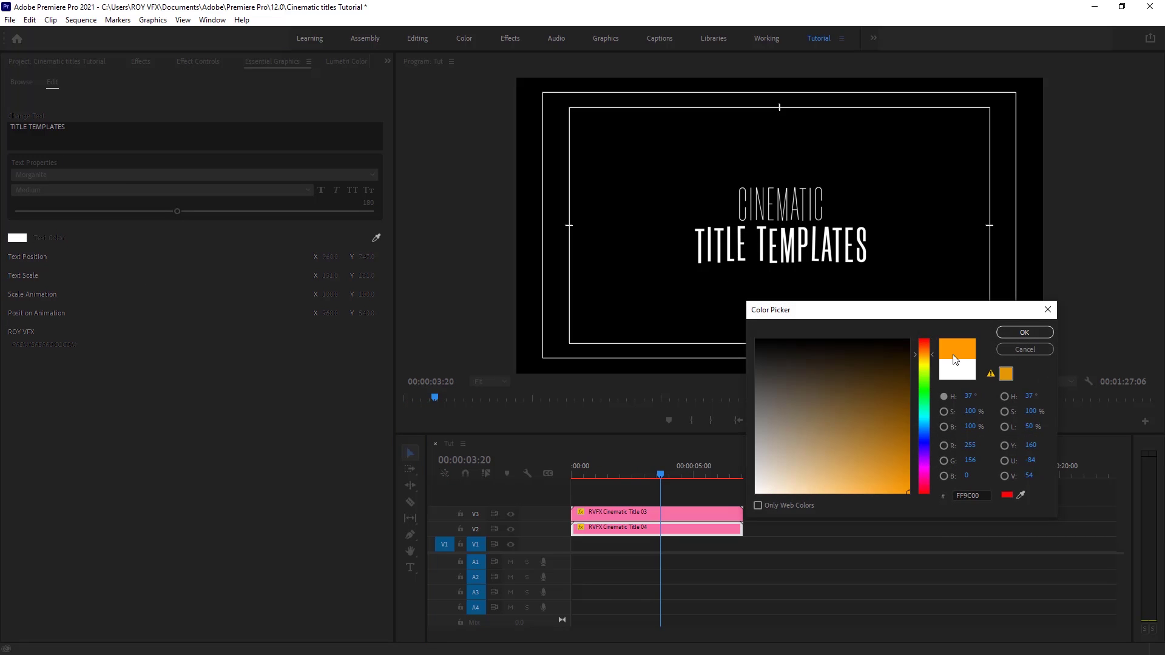
left_click(1025, 332)
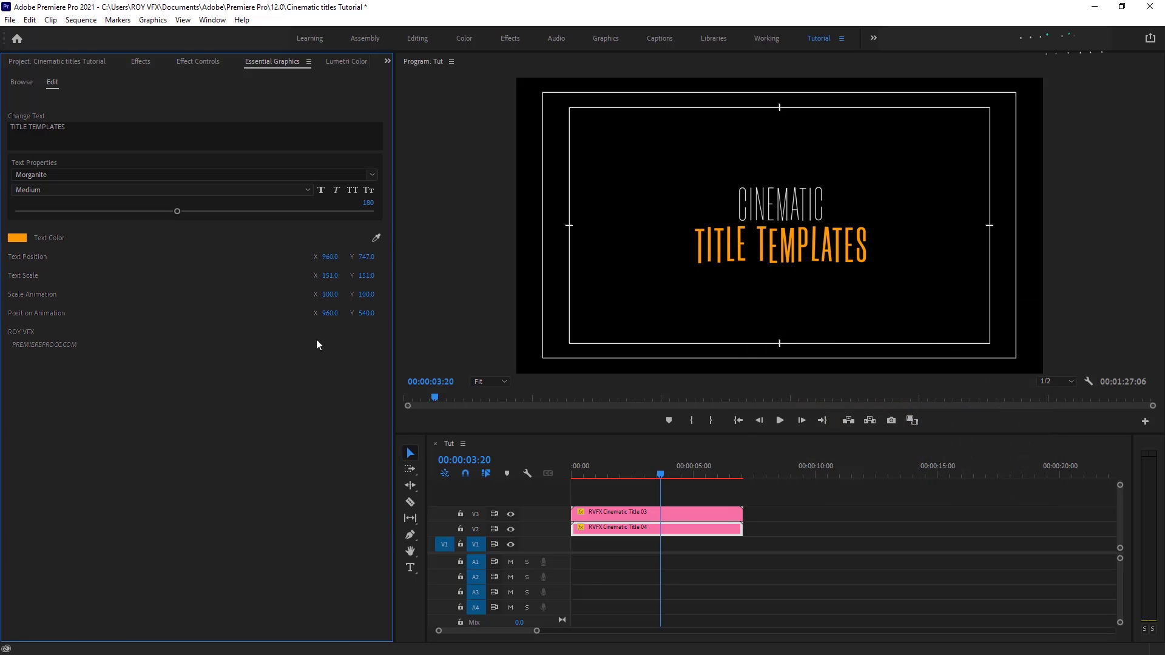
key("ctrl+z")
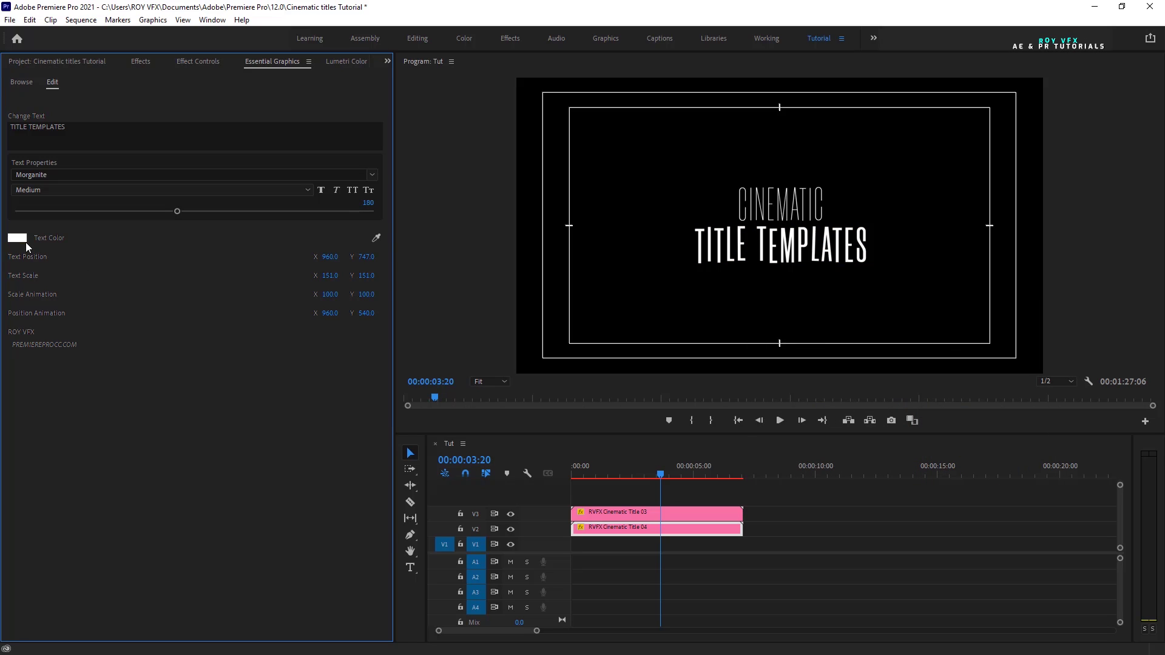
mouse_move(654, 475)
left_mouse_down()
mouse_move(560, 485)
mouse_move(656, 485)
left_mouse_up()
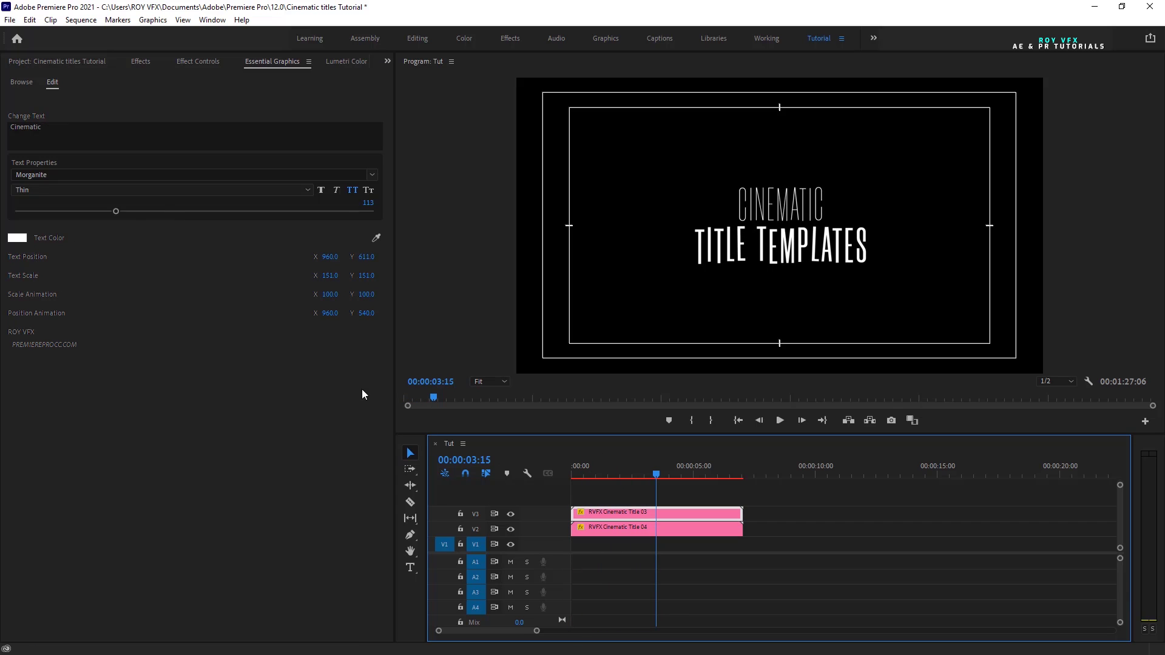
Step: Scale the CINEMATIC clip's text to 114 and move it to text position Y 586
left_click(364, 391)
left_click_drag(364, 263, 375, 261)
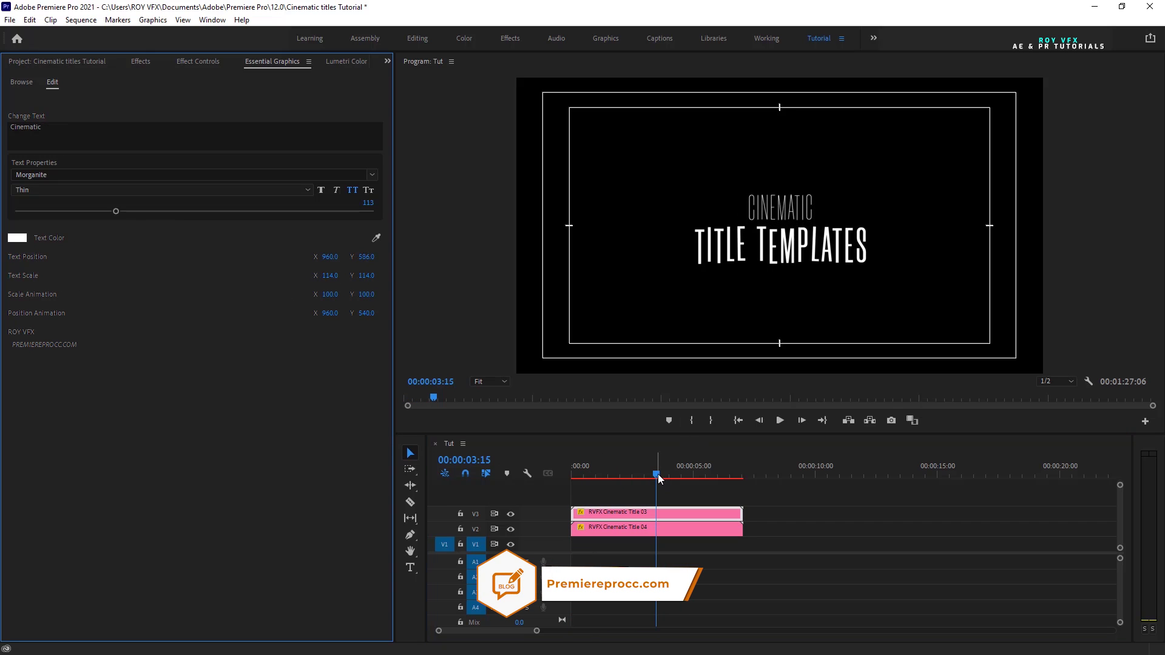
mouse_move(656, 480)
left_mouse_down()
mouse_move(566, 474)
mouse_move(734, 485)
mouse_move(578, 475)
mouse_move(694, 488)
mouse_move(663, 474)
left_mouse_up()
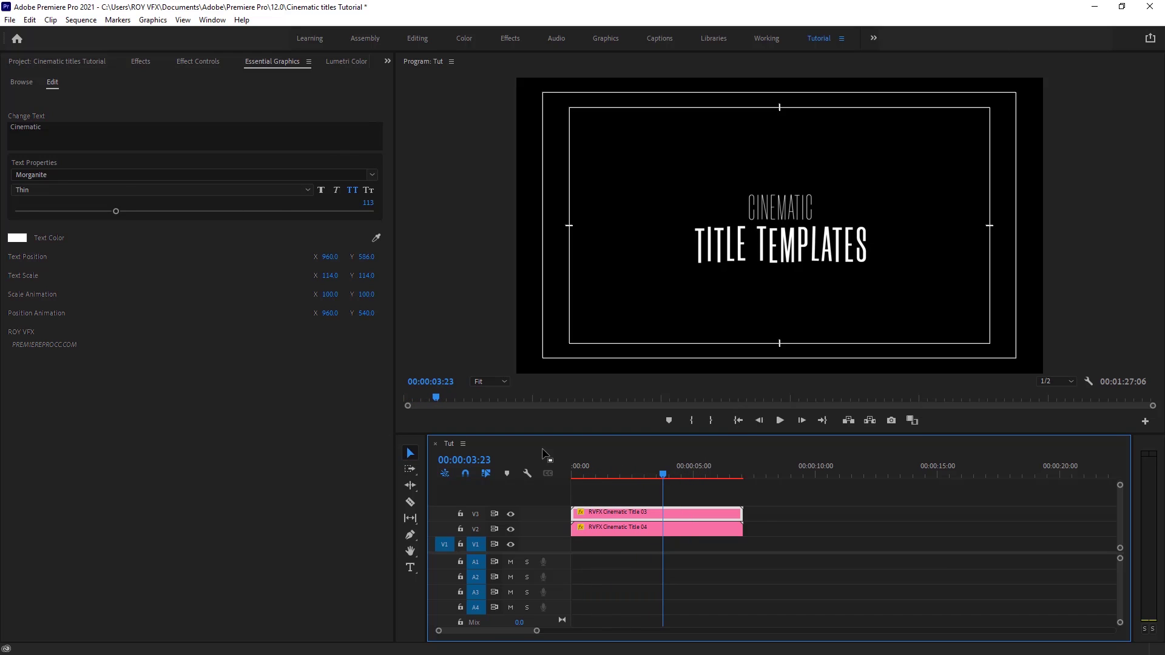
Step: Zoom out the timeline and move the spare title clips to around 00:15
left_click_drag(538, 631, 658, 632)
left_click_drag(855, 531, 663, 534)
left_click_drag(1056, 528, 663, 513)
mouse_move(592, 473)
left_mouse_down()
mouse_move(657, 477)
mouse_move(639, 483)
mouse_move(657, 518)
mouse_move(596, 480)
left_mouse_up()
double_click(658, 512)
left_click_drag(658, 512, 591, 496)
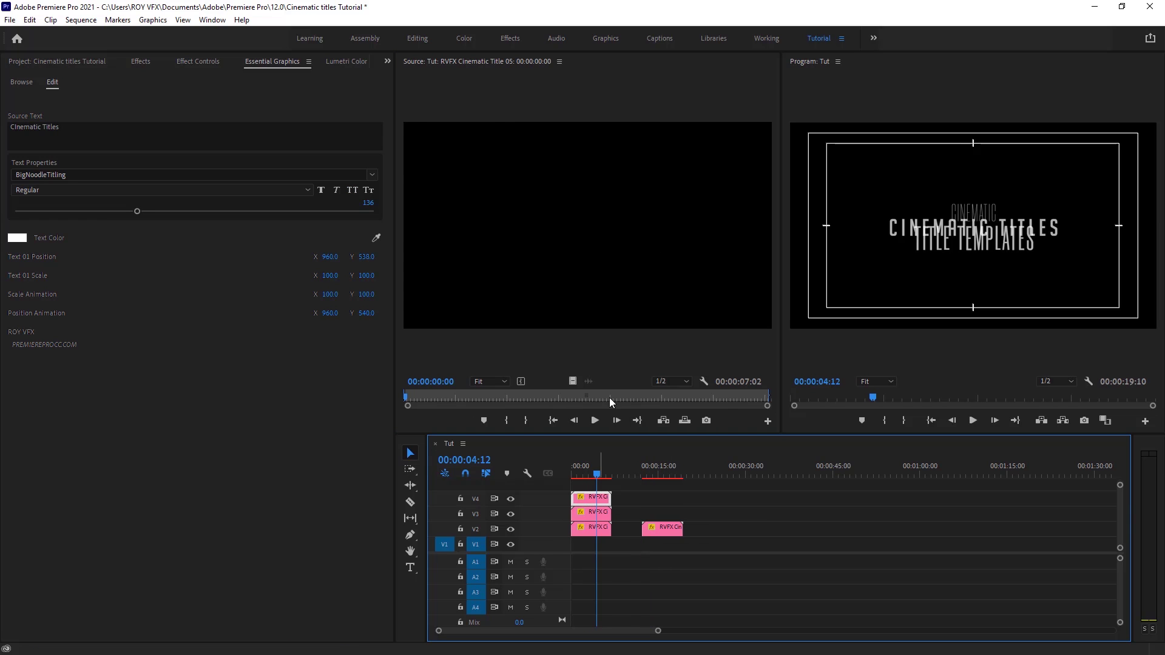
Step: Close the Source monitor, bring the V4 clip down to V3, and shift the first V3 clip later
left_click(442, 63)
left_click(471, 70)
key("ctrl+z")
left_click(592, 501)
left_click_drag(590, 503, 593, 475)
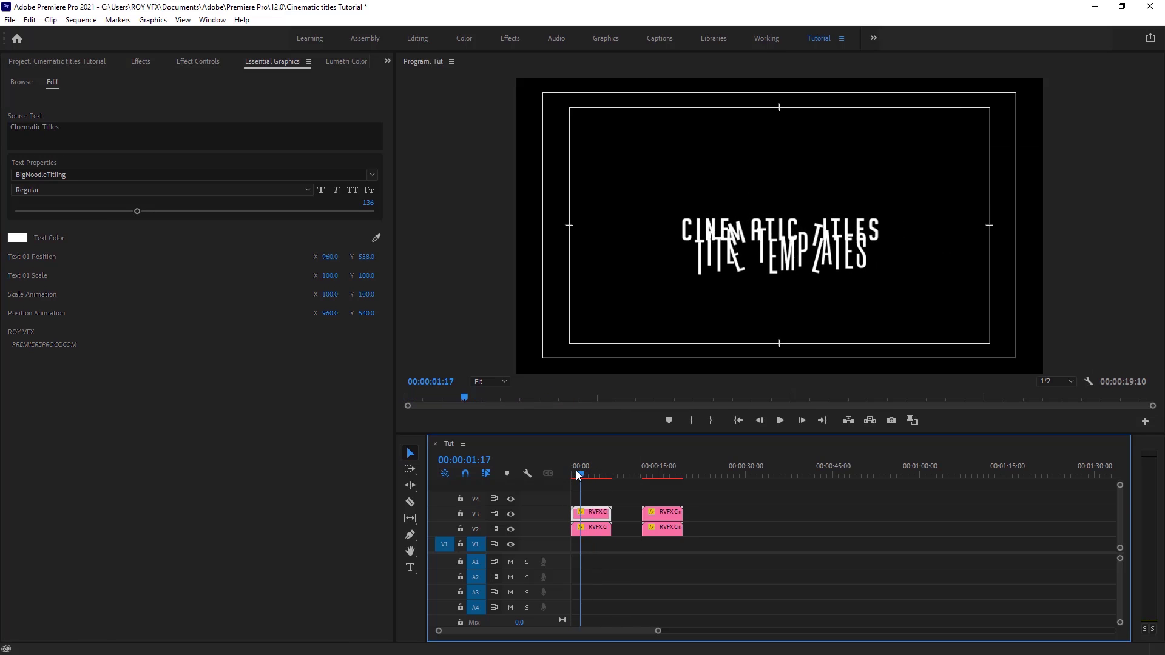
left_click_drag(577, 476, 592, 515)
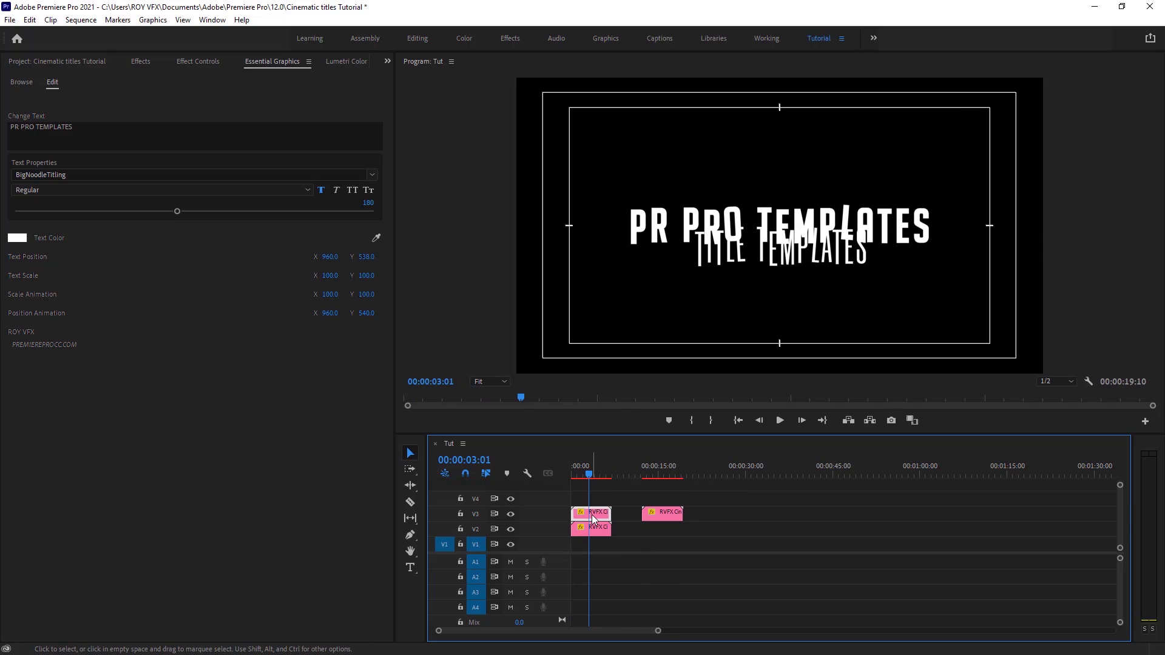
Step: Make the top title read CINEMATIC in Morganite Light, raised to Y 464
left_click(41, 175)
type("morga")
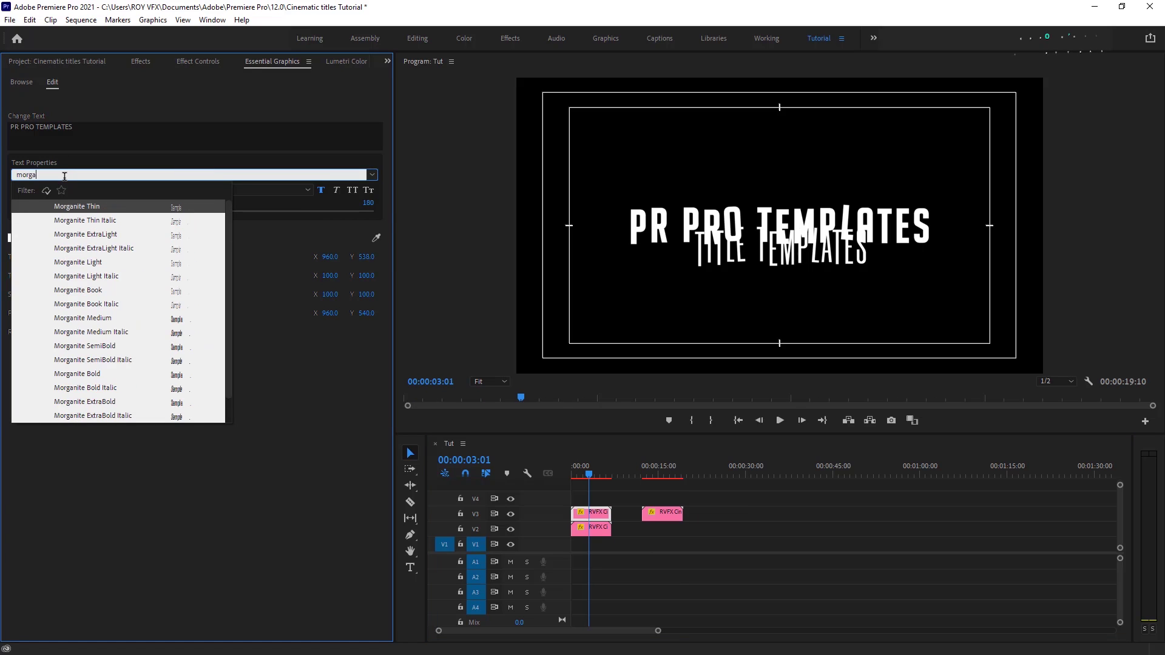
left_click(92, 262)
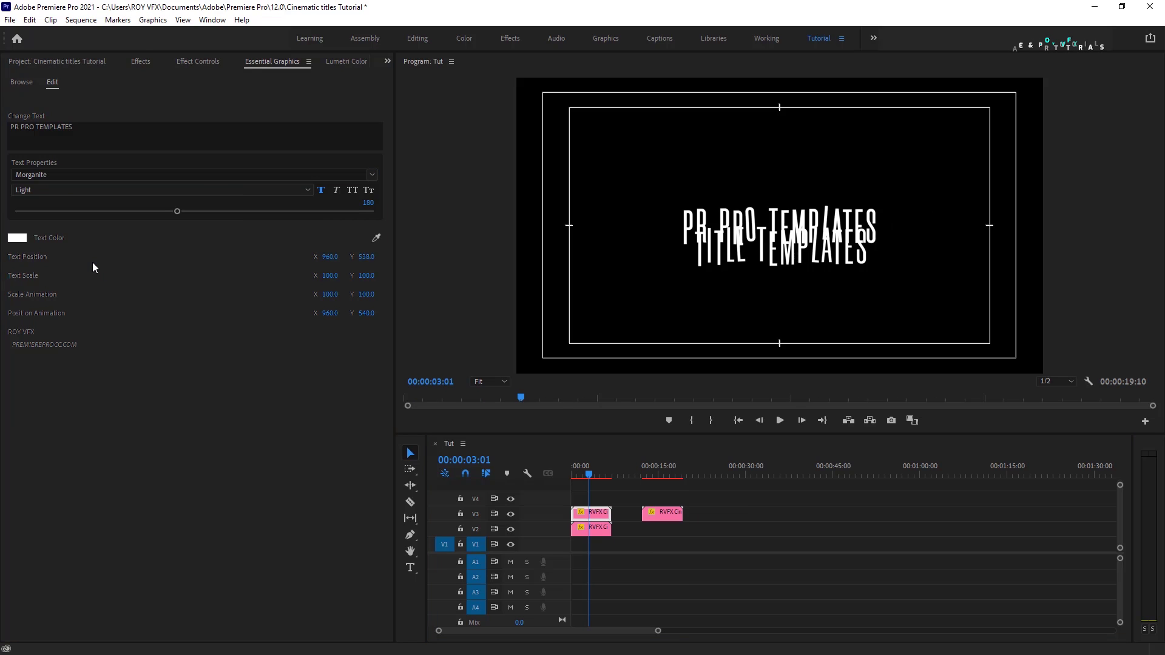
left_click(80, 130)
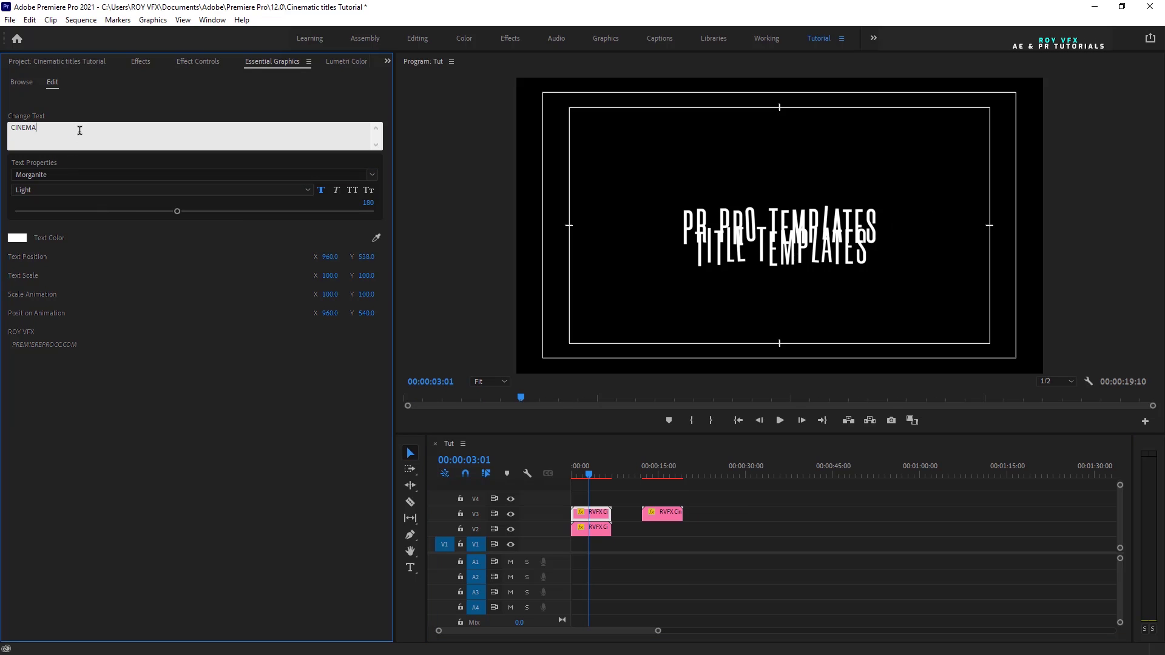
left_click(145, 159)
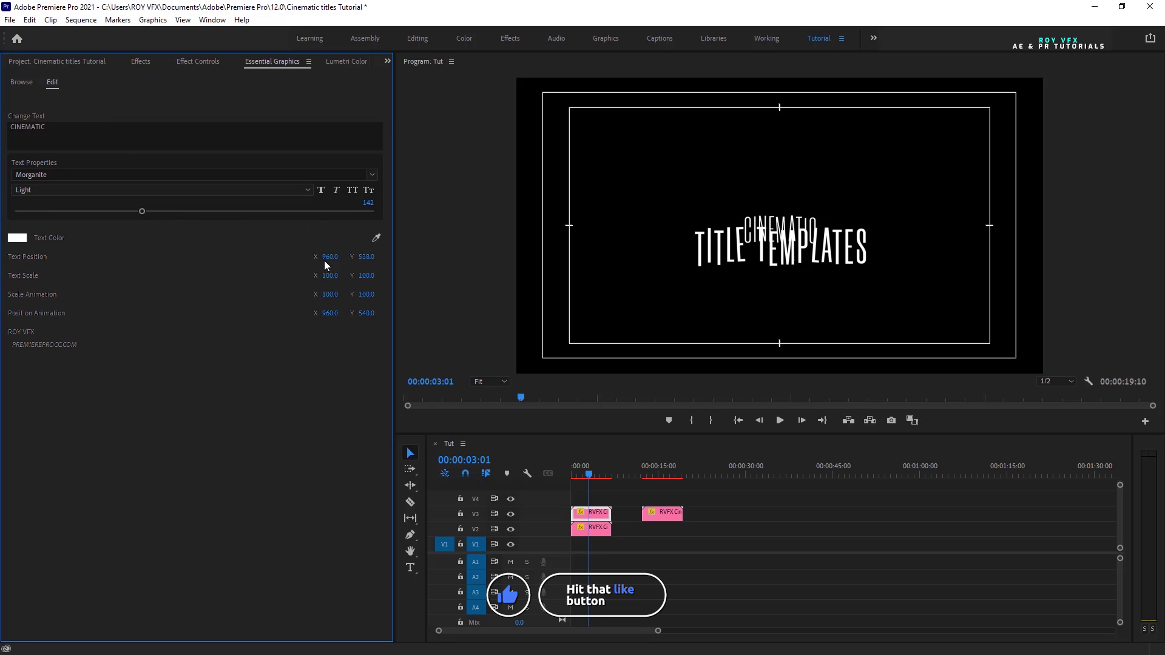
left_click_drag(353, 266, 321, 266)
left_click(574, 479)
Step: Play back the title animation with Program monitor resolution set to Full, then rewind
mouse_move(573, 479)
left_mouse_down()
mouse_move(595, 480)
mouse_move(574, 479)
left_mouse_up()
key("space")
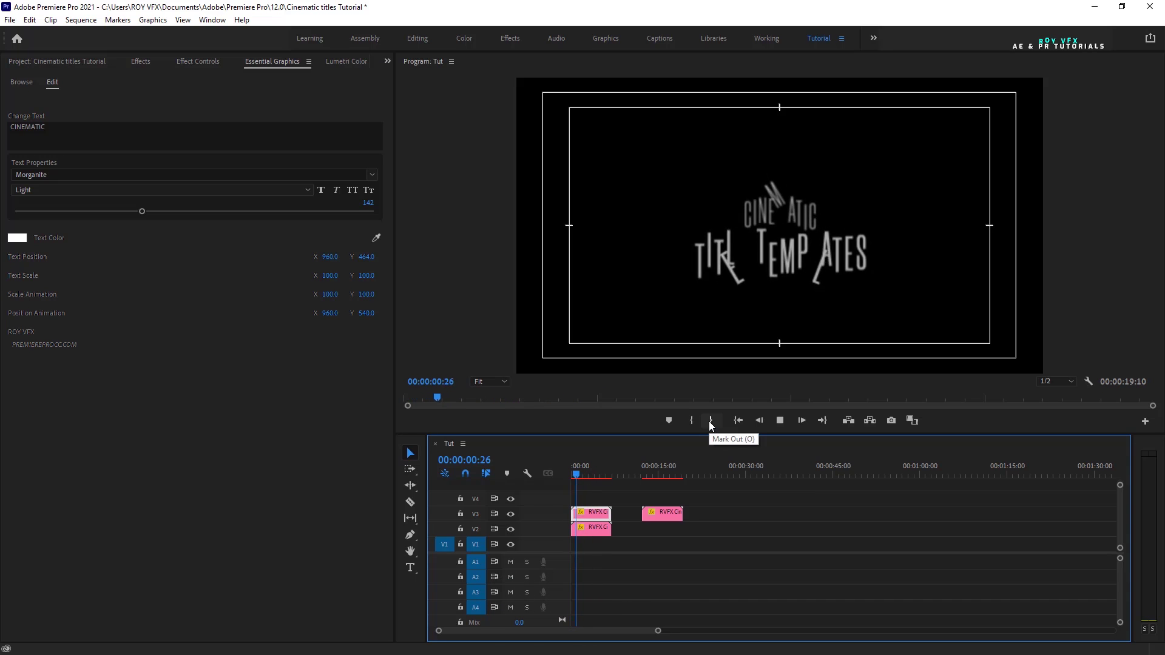
left_click(1056, 381)
left_click(1056, 393)
left_click(705, 493)
key("Home")
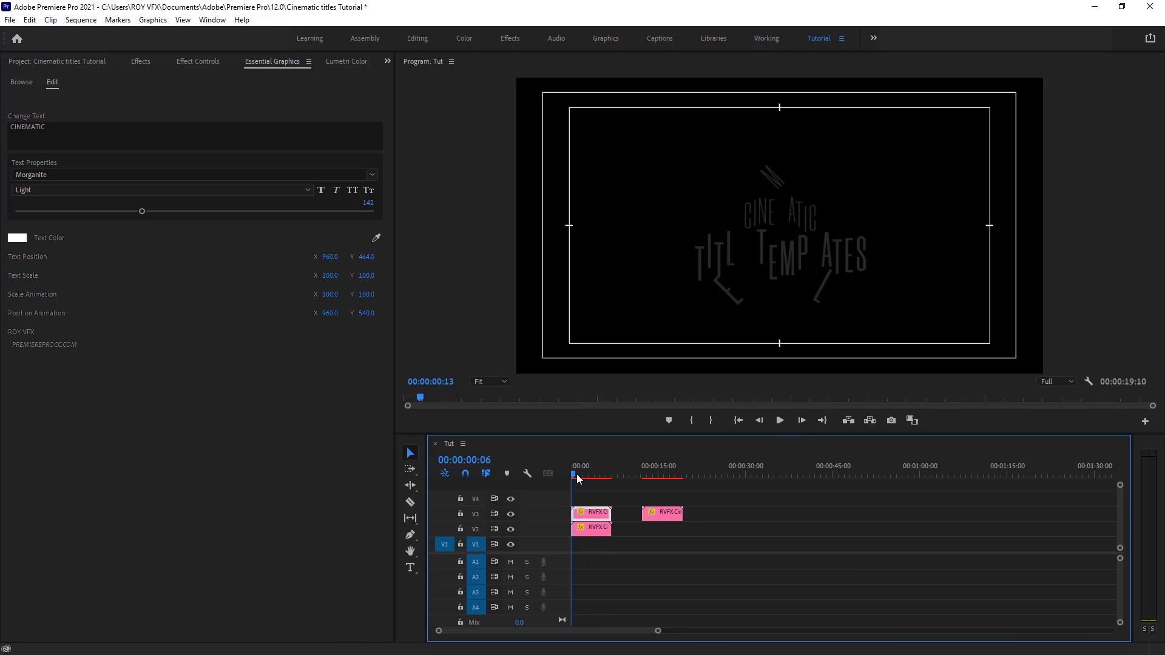